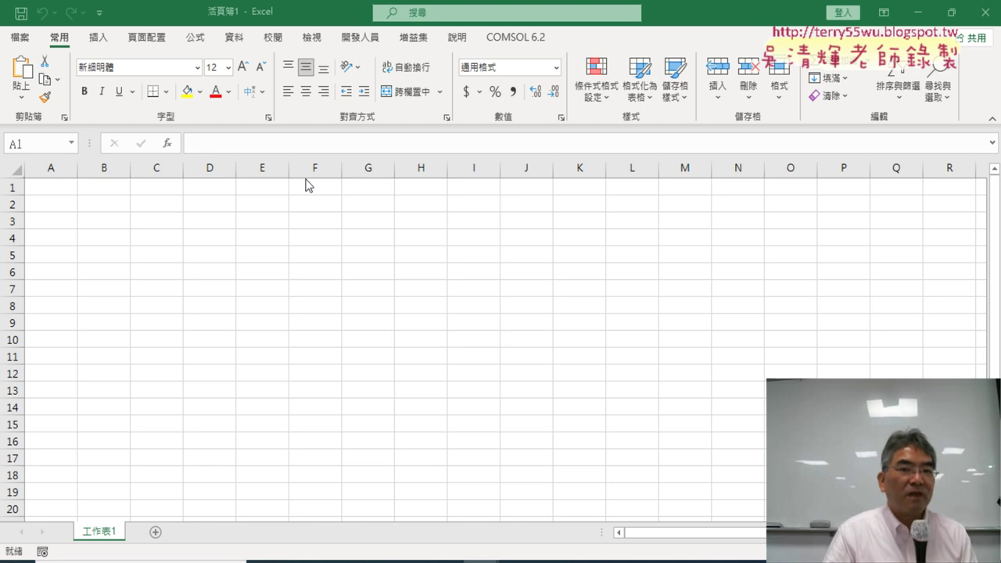
- Open the Data tab's From Text/CSV import file dialog on the Documents folder
{"action": "left_click", "coordinate": [235, 37]}
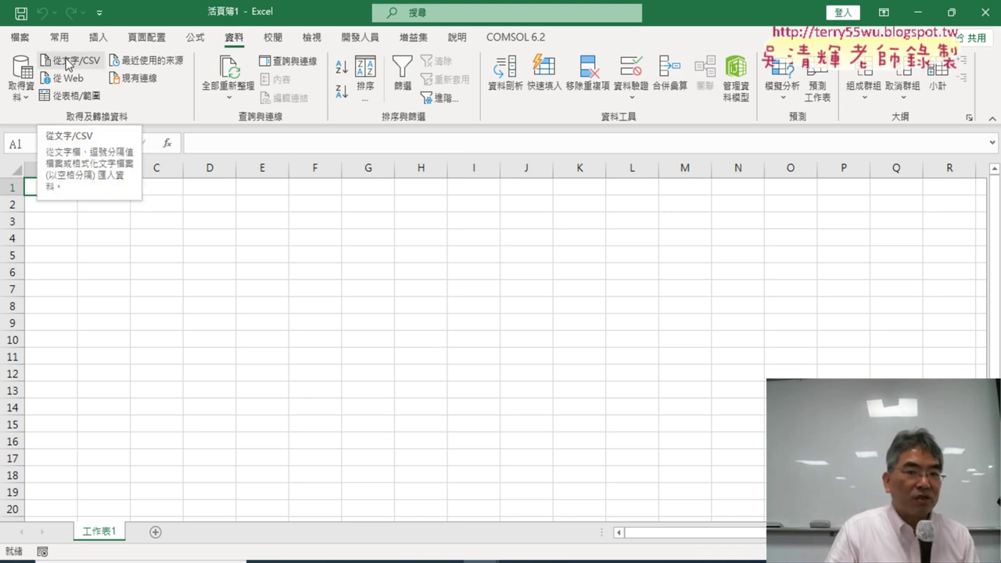
{"action": "left_click", "coordinate": [100, 61]}
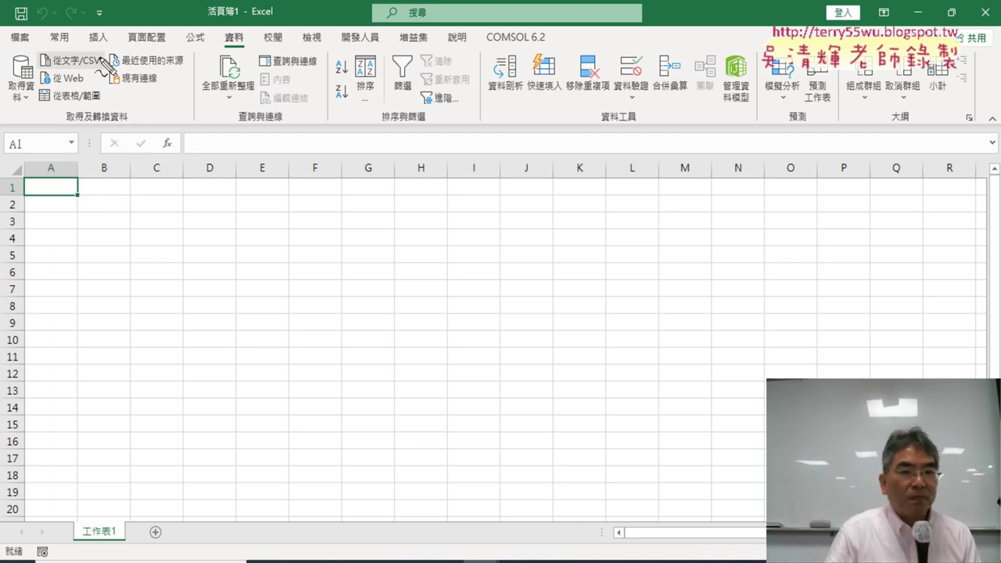
{"action": "mouse_move", "coordinate": [102, 70]}
{"action": "left_mouse_down"}
{"action": "mouse_move", "coordinate": [23, 68]}
{"action": "mouse_move", "coordinate": [123, 65]}
{"action": "left_mouse_up"}
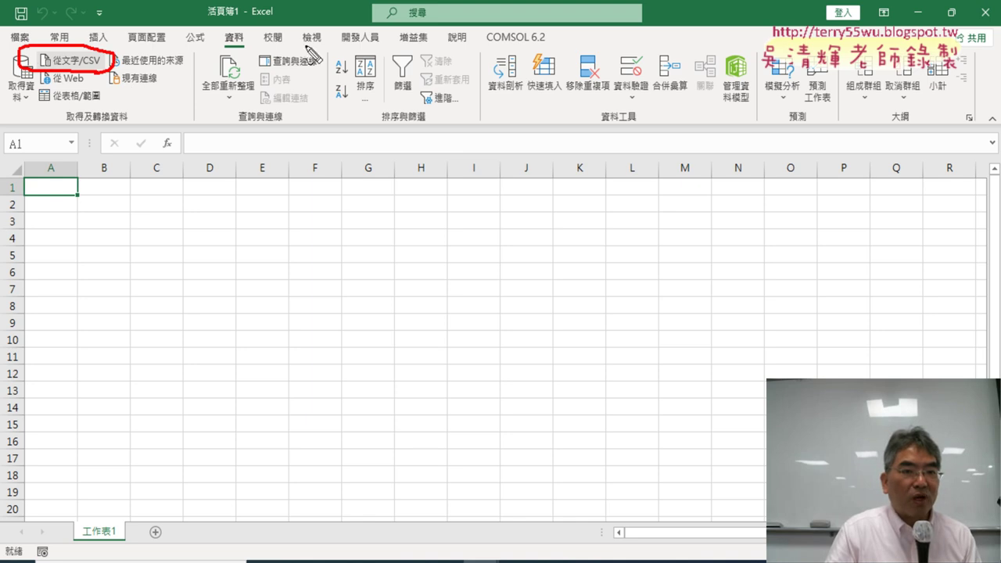
{"action": "mouse_move", "coordinate": [274, 58]}
{"action": "left_mouse_down"}
{"action": "mouse_move", "coordinate": [205, 27]}
{"action": "mouse_move", "coordinate": [272, 54]}
{"action": "left_mouse_up"}
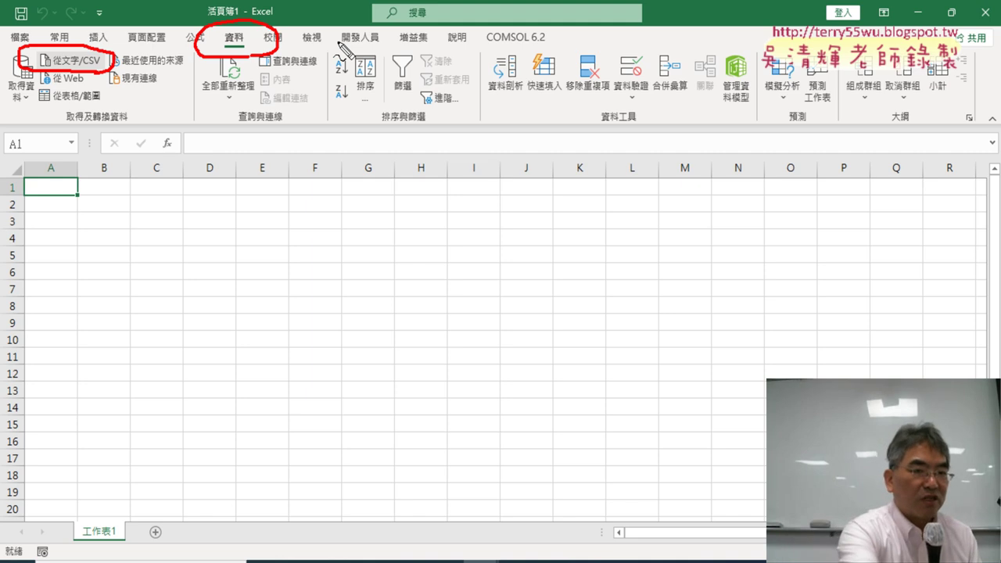
{"action": "key", "text": "Escape"}
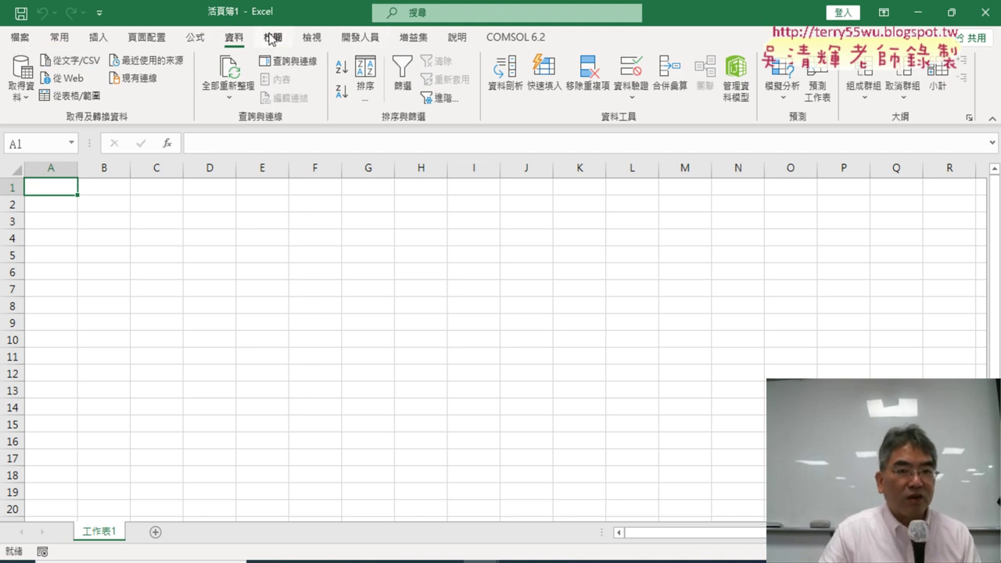
{"action": "left_click", "coordinate": [71, 62]}
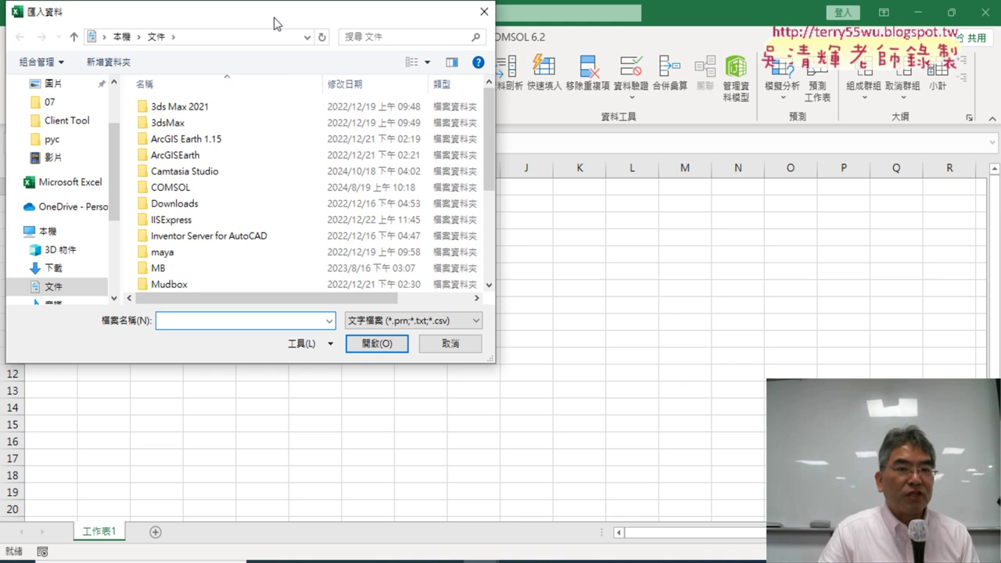
{"action": "left_click_drag", "start_coordinate": [277, 23], "coordinate": [371, 127]}
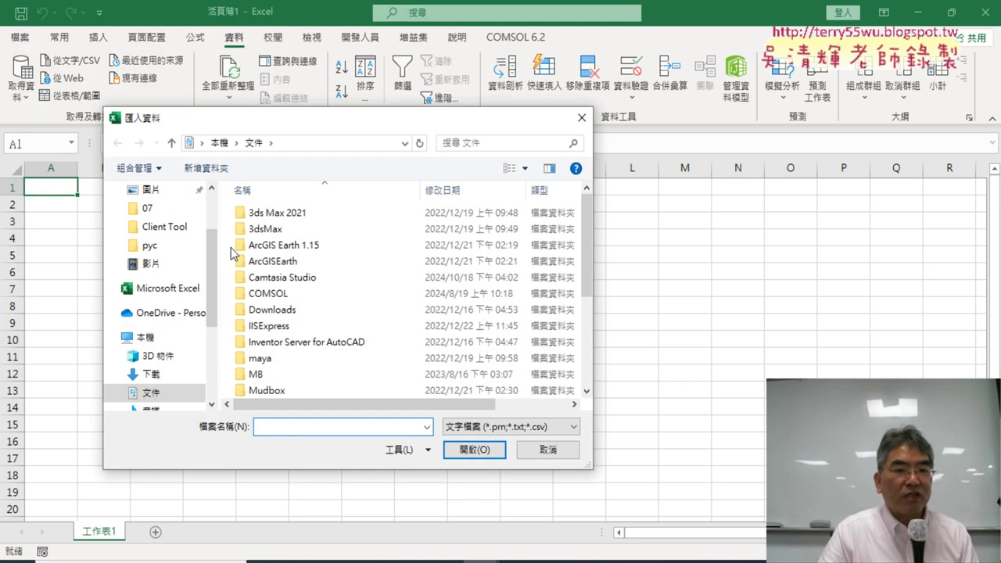
{"action": "scroll", "coordinate": [217, 249], "scroll_direction": "up", "scroll_amount": 2}
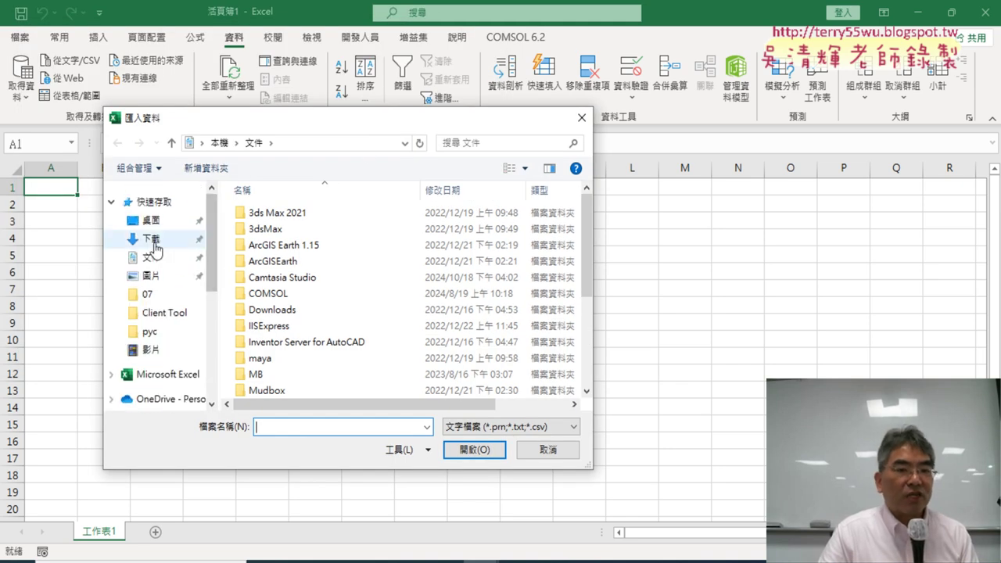
{"action": "left_click", "coordinate": [151, 239]}
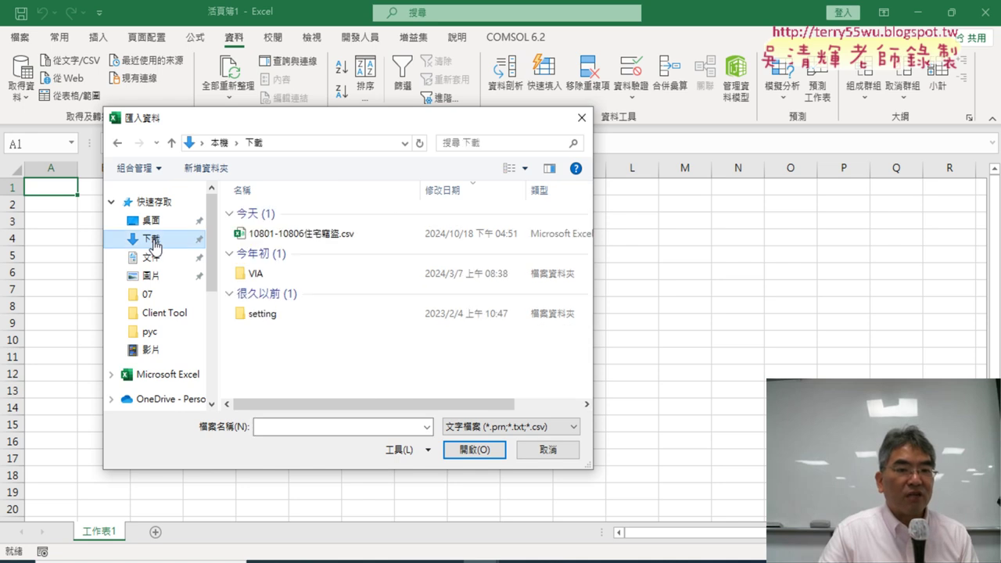
{"action": "left_click", "coordinate": [300, 237]}
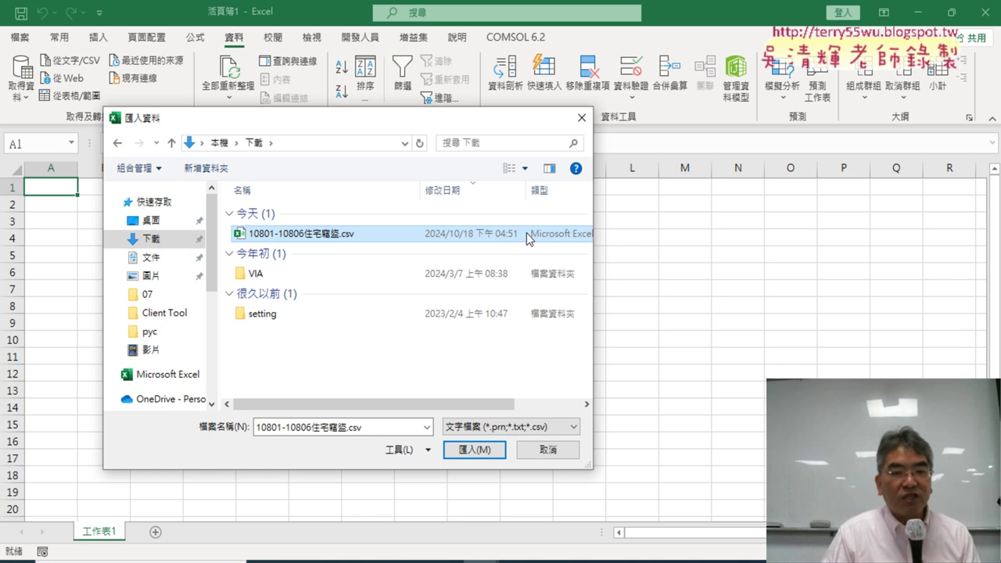
{"action": "left_click", "coordinate": [477, 451]}
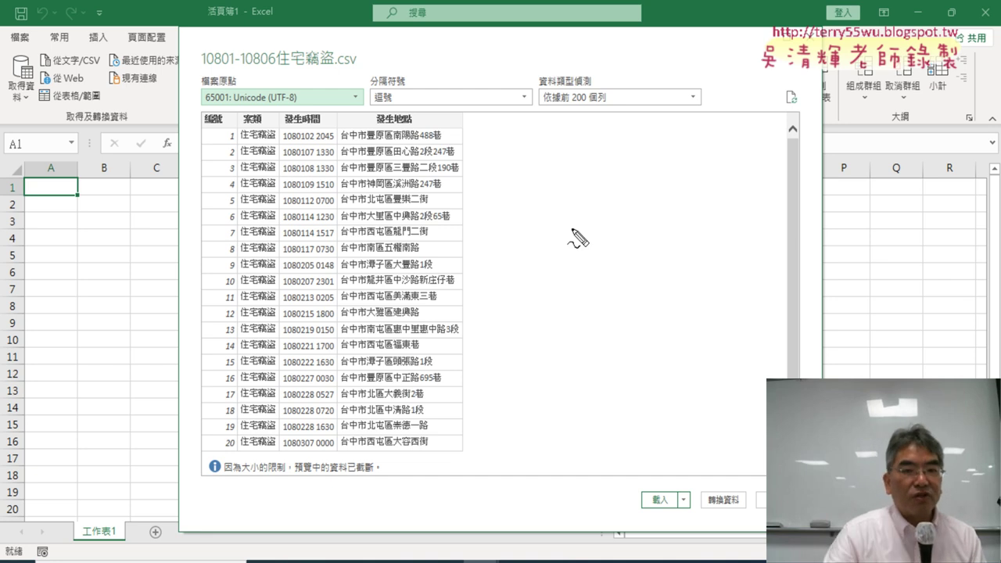
{"action": "mouse_move", "coordinate": [281, 103]}
{"action": "left_mouse_down"}
{"action": "mouse_move", "coordinate": [258, 112]}
{"action": "mouse_move", "coordinate": [205, 102]}
{"action": "mouse_move", "coordinate": [293, 88]}
{"action": "mouse_move", "coordinate": [308, 103]}
{"action": "left_mouse_up"}
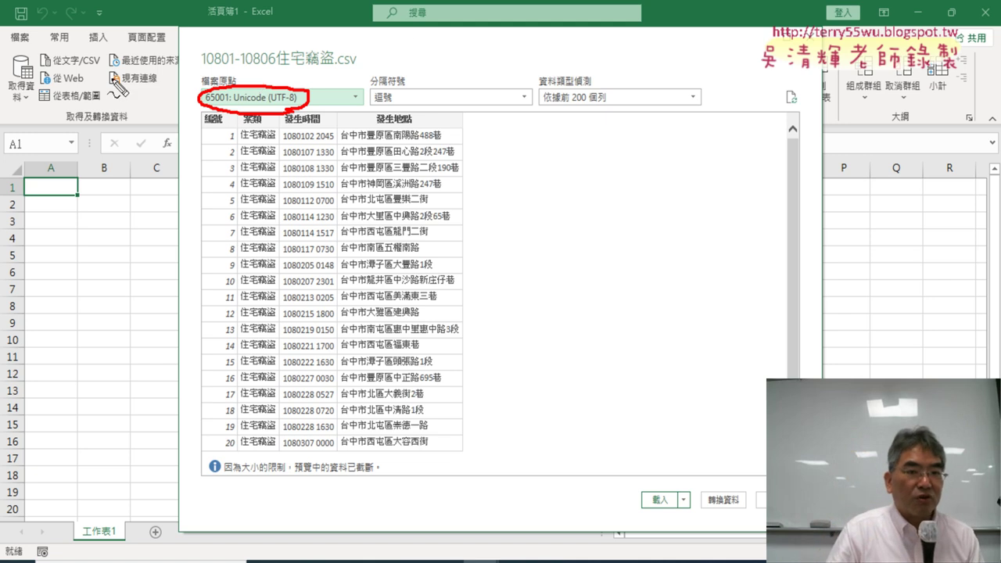
{"action": "mouse_move", "coordinate": [105, 76]}
{"action": "left_mouse_down"}
{"action": "mouse_move", "coordinate": [49, 82]}
{"action": "mouse_move", "coordinate": [106, 75]}
{"action": "mouse_move", "coordinate": [191, 98]}
{"action": "left_mouse_up"}
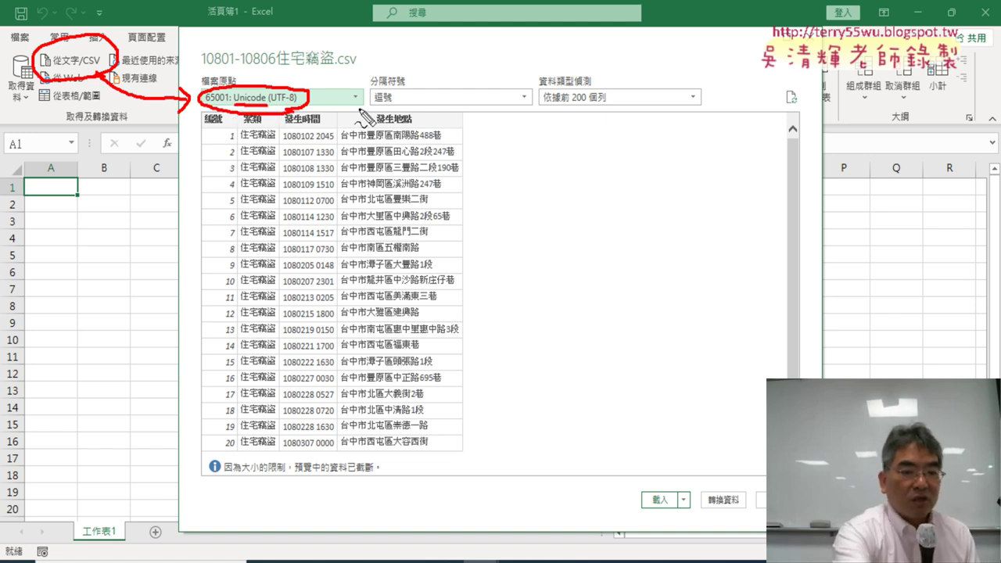
{"action": "key", "text": "Escape"}
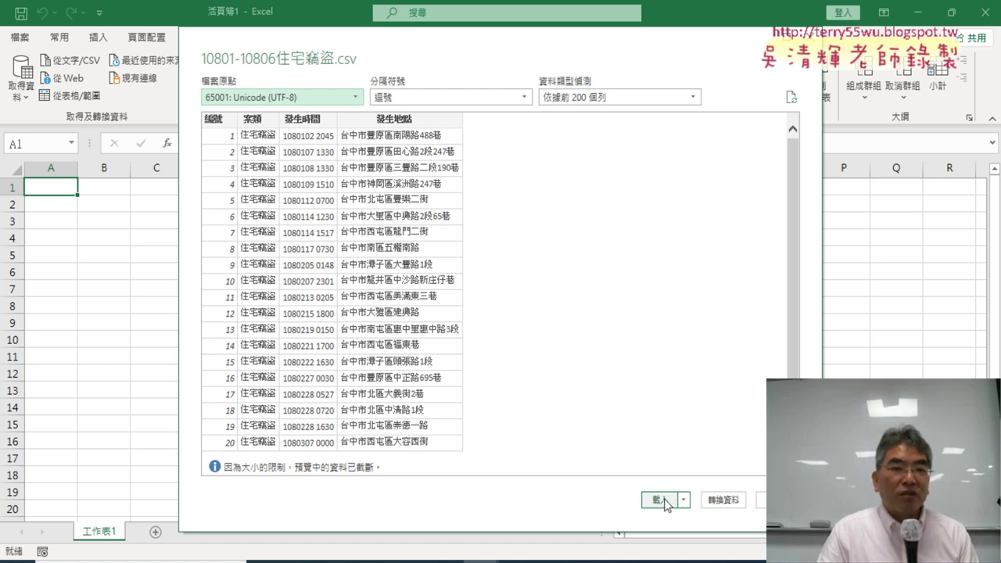
- Preview the CSV with the EUC, Big5 and IA5 file encodings
{"action": "left_click", "coordinate": [353, 98]}
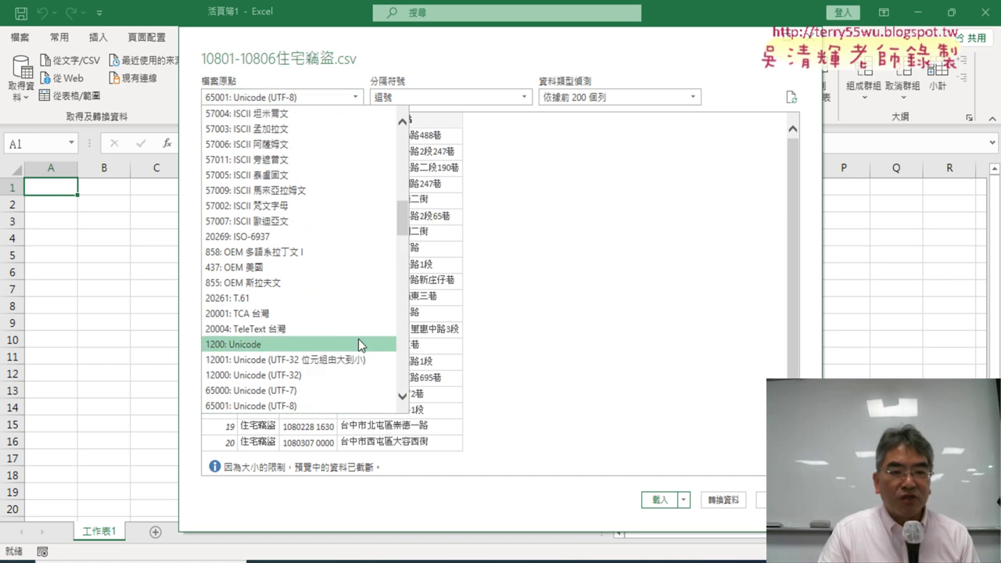
{"action": "left_click_drag", "start_coordinate": [403, 228], "coordinate": [408, 397]}
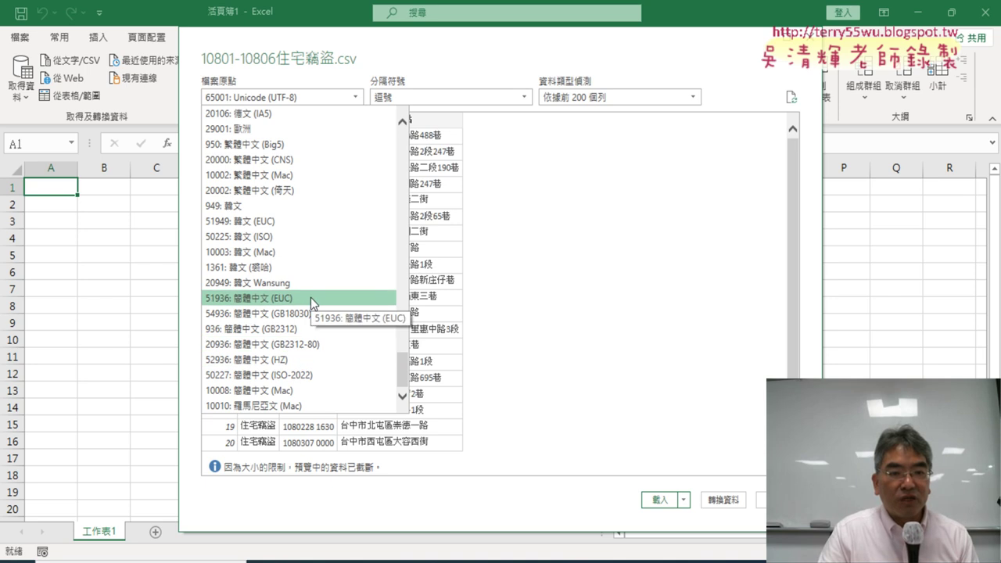
{"action": "left_click", "coordinate": [311, 298]}
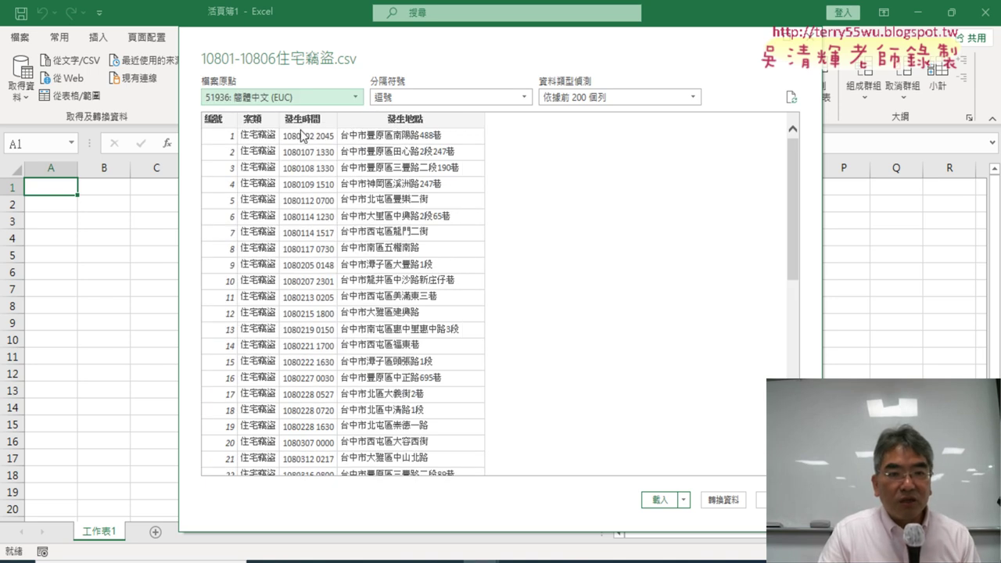
{"action": "left_click", "coordinate": [295, 101]}
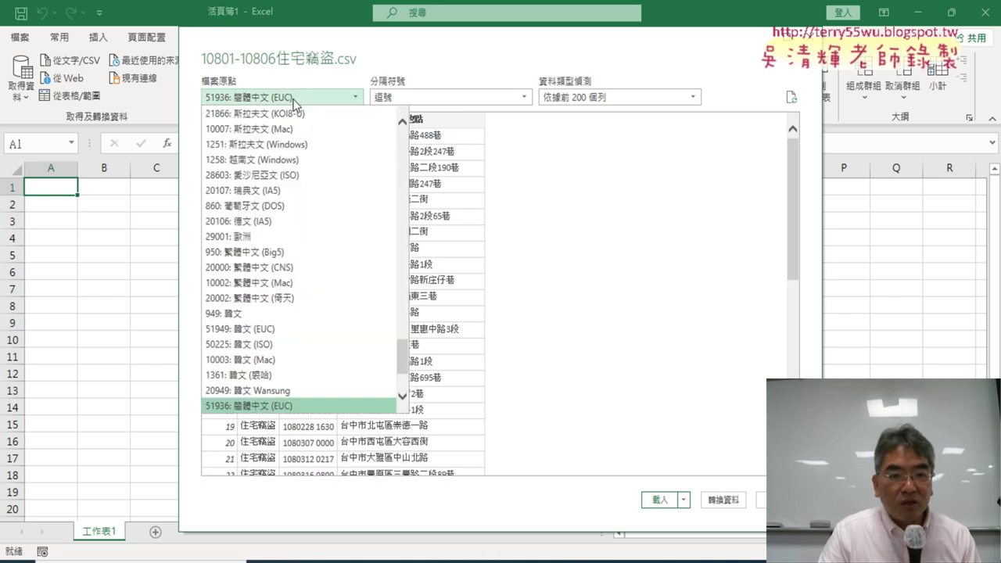
{"action": "left_click", "coordinate": [288, 256]}
{"action": "left_click", "coordinate": [312, 97]}
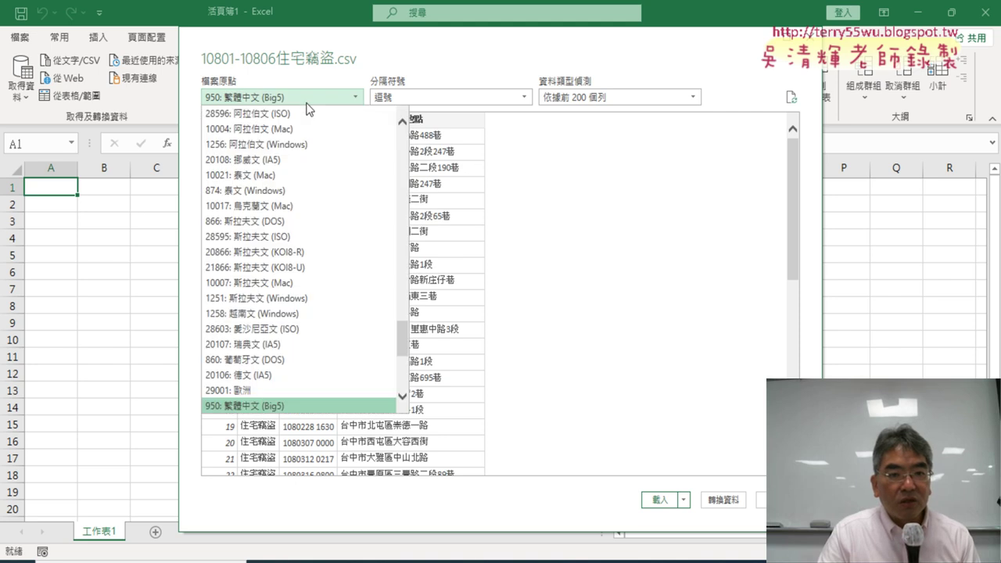
{"action": "left_click", "coordinate": [297, 163]}
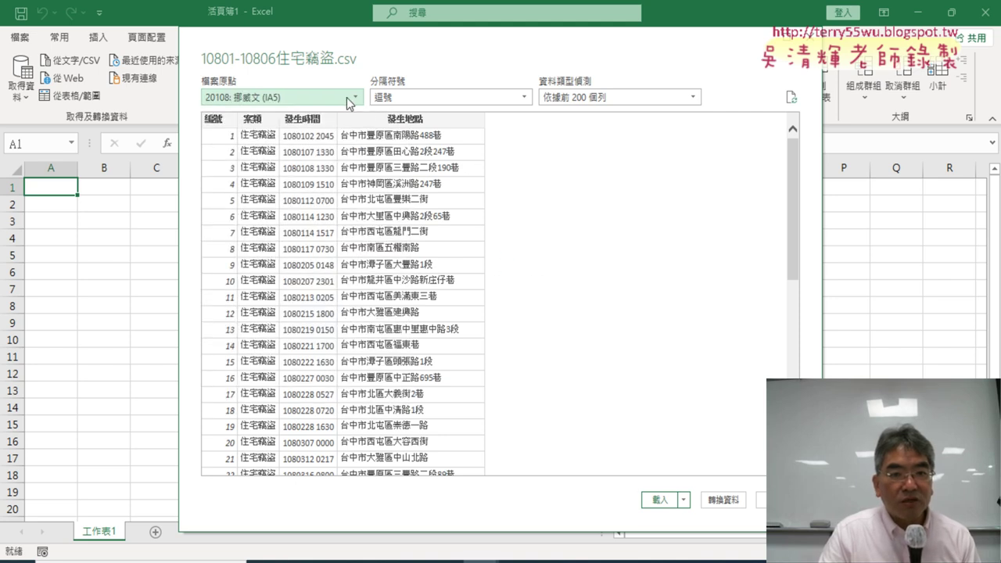
- Switch the encoding back to 65001: Unicode (UTF-8) and load the data into the workbook
{"action": "left_click", "coordinate": [298, 99]}
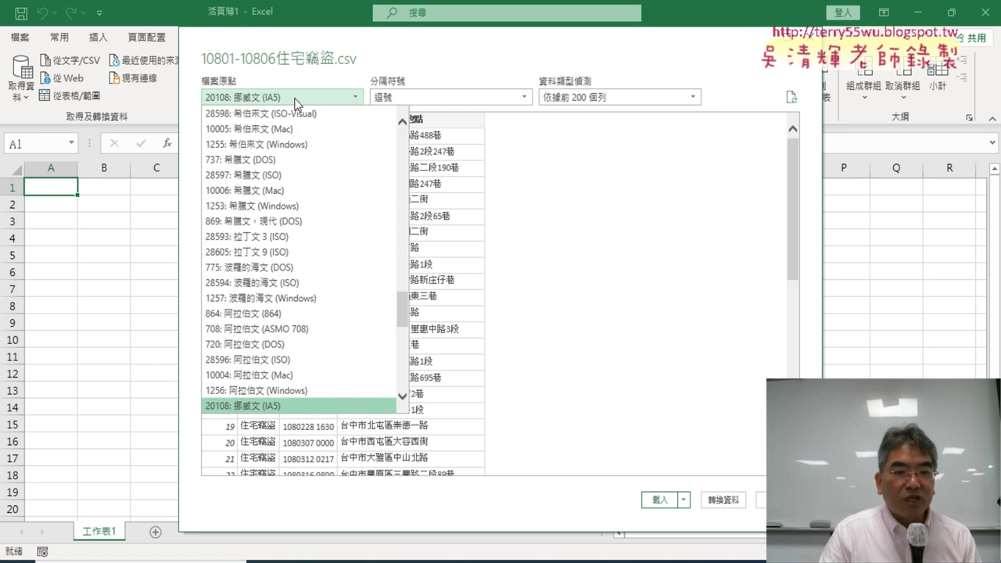
{"action": "left_click_drag", "start_coordinate": [404, 311], "coordinate": [405, 249]}
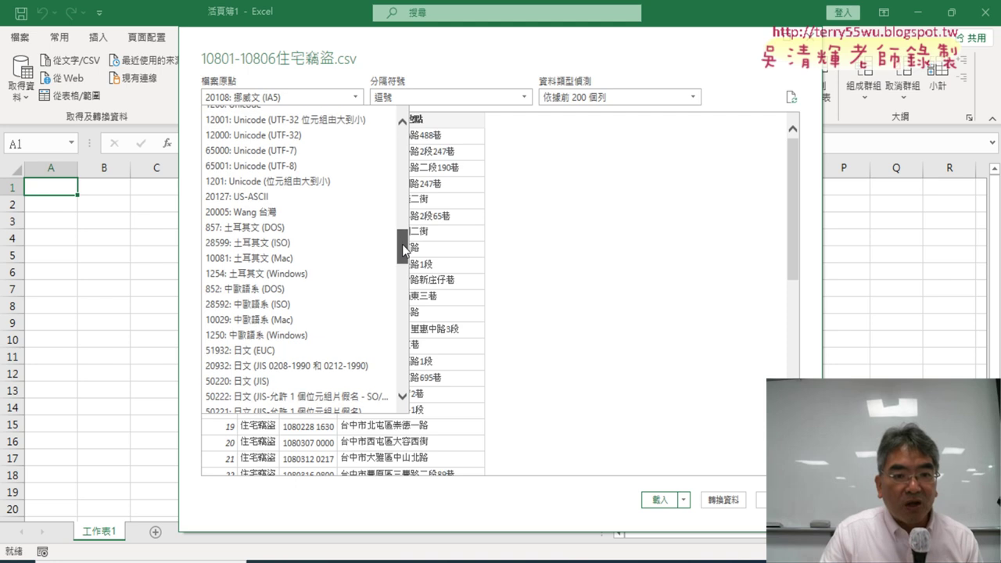
{"action": "left_click", "coordinate": [321, 167]}
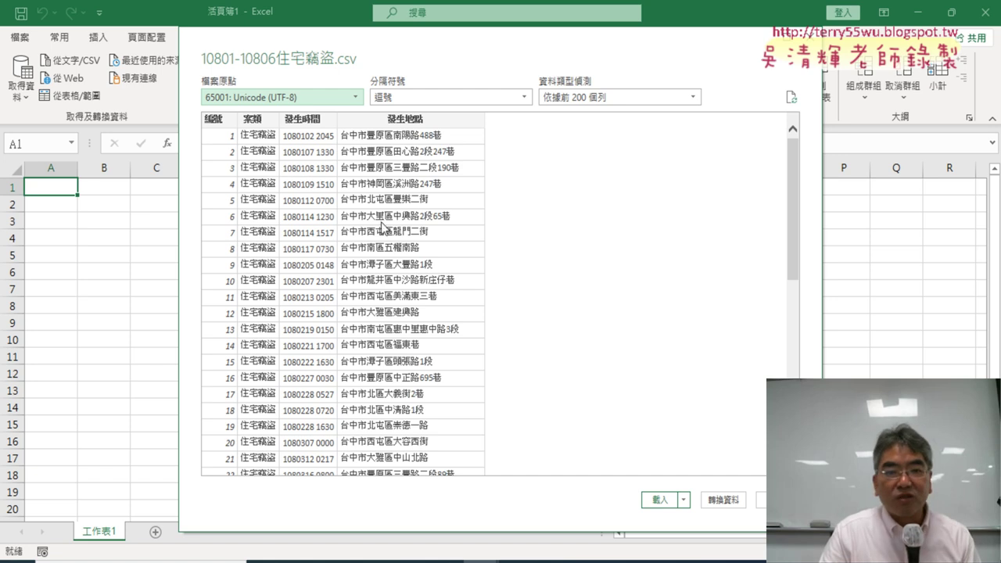
{"action": "left_click", "coordinate": [660, 501]}
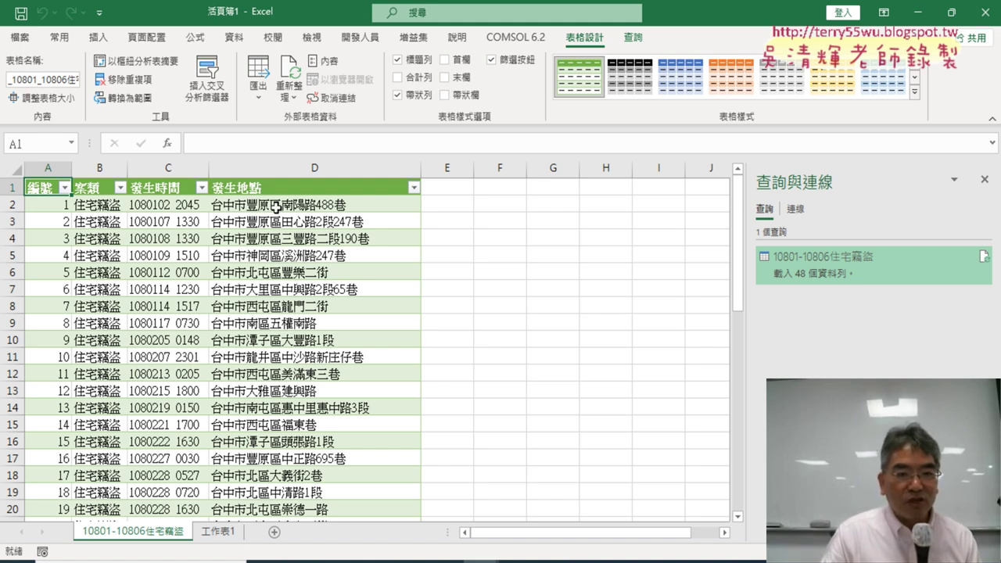
{"action": "left_click", "coordinate": [266, 167]}
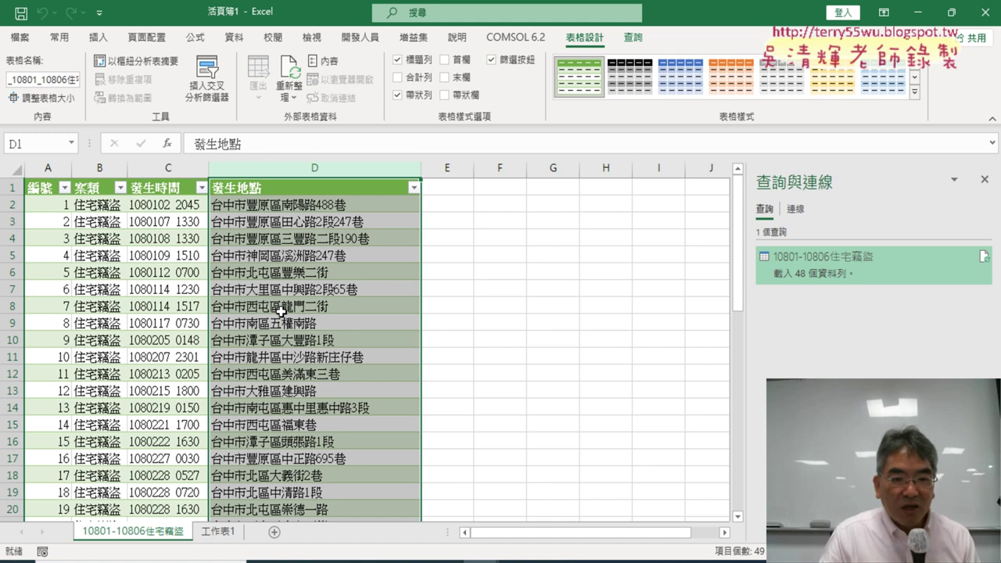
{"action": "scroll", "coordinate": [277, 357], "scroll_direction": "down", "scroll_amount": 3}
{"action": "scroll", "coordinate": [277, 357], "scroll_direction": "down", "scroll_amount": 4}
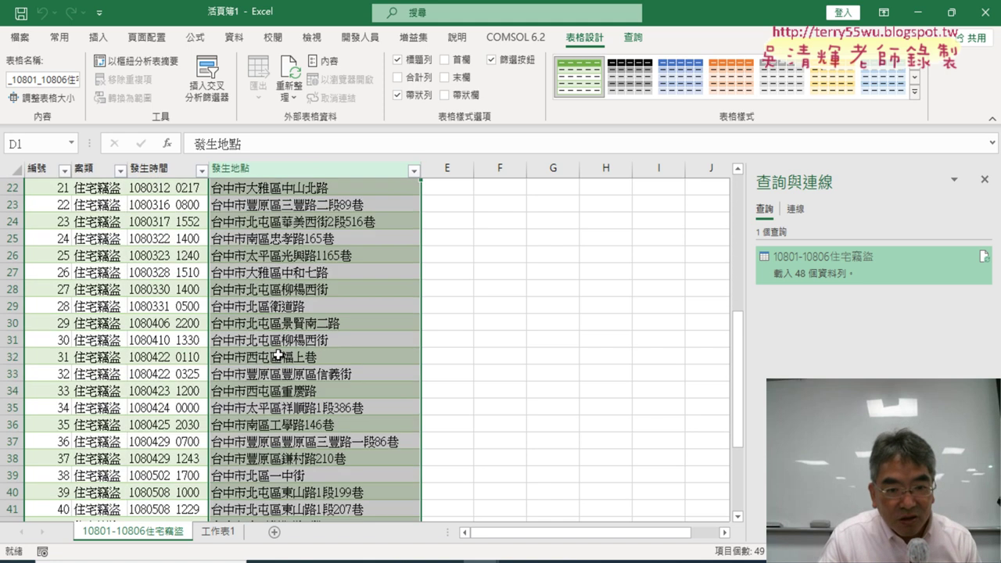
{"action": "scroll", "coordinate": [280, 355], "scroll_direction": "down", "scroll_amount": 3}
{"action": "scroll", "coordinate": [282, 354], "scroll_direction": "down", "scroll_amount": 1}
{"action": "scroll", "coordinate": [284, 353], "scroll_direction": "down", "scroll_amount": 3}
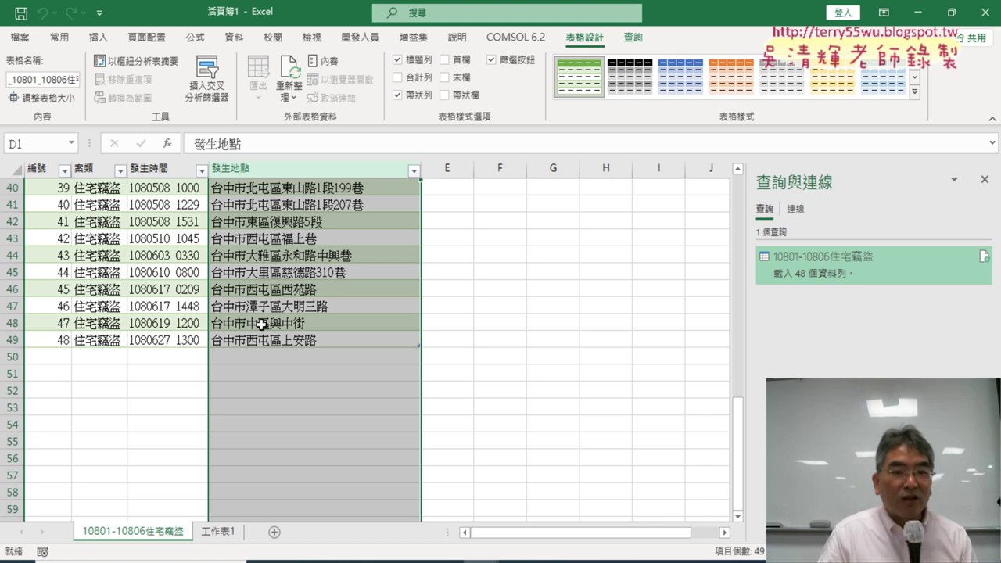
{"action": "scroll", "coordinate": [260, 323], "scroll_direction": "up", "scroll_amount": 4}
{"action": "scroll", "coordinate": [261, 323], "scroll_direction": "up", "scroll_amount": 9}
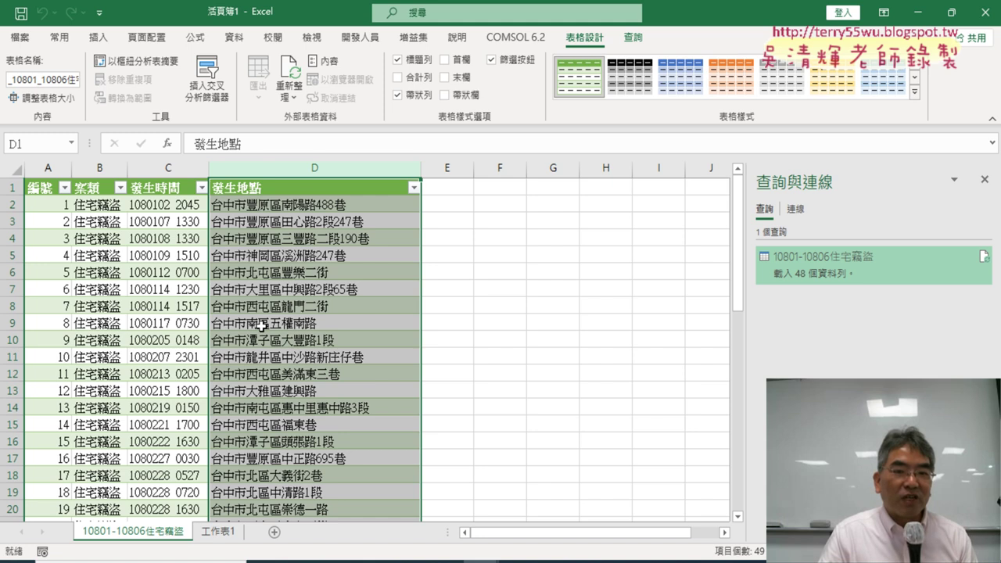
- Enter the header 區 in E1 so the table extends to column E
{"action": "left_click", "coordinate": [449, 190]}
{"action": "type", "text": "7"}
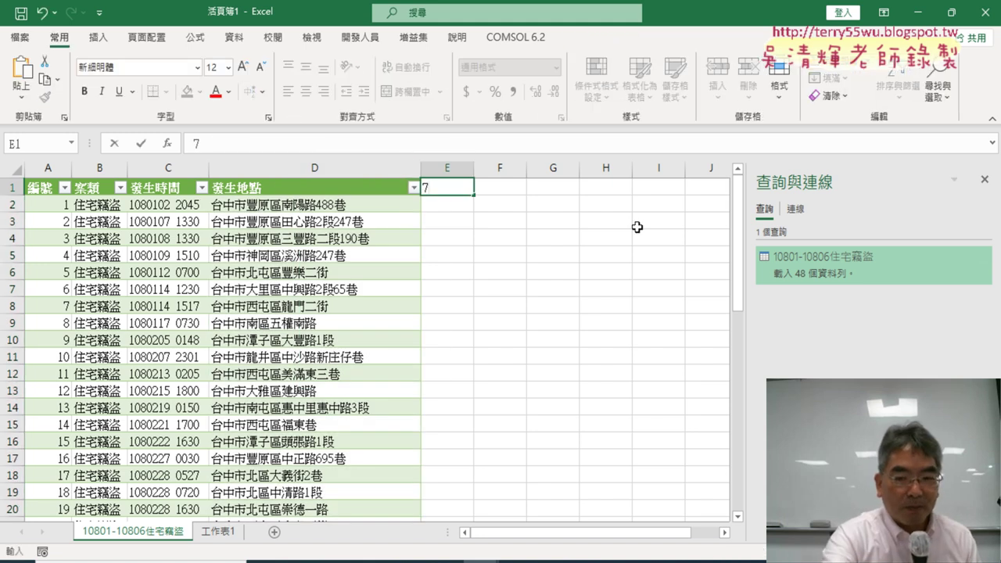
{"action": "key", "text": "BackSpace"}
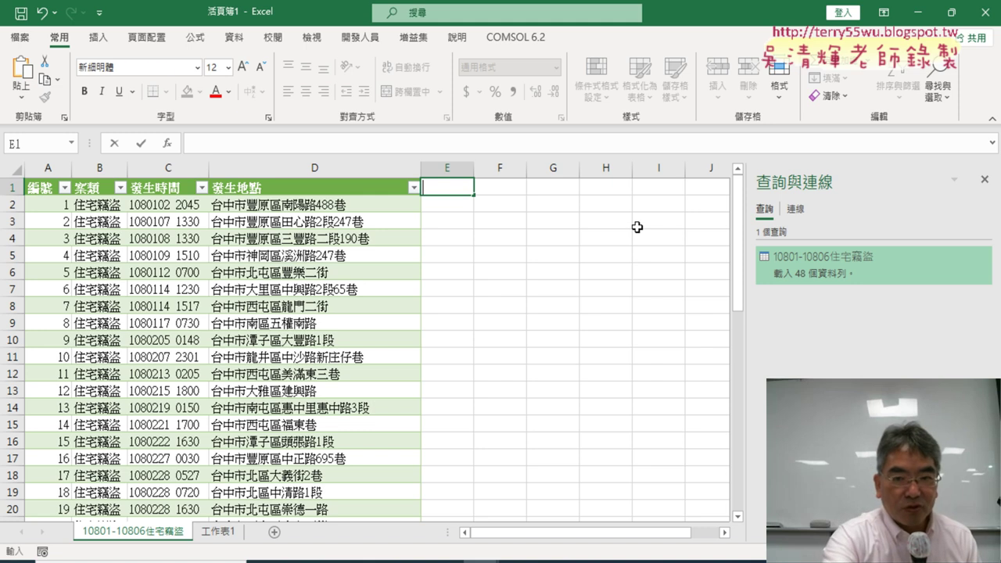
{"action": "type", "text": "區"}
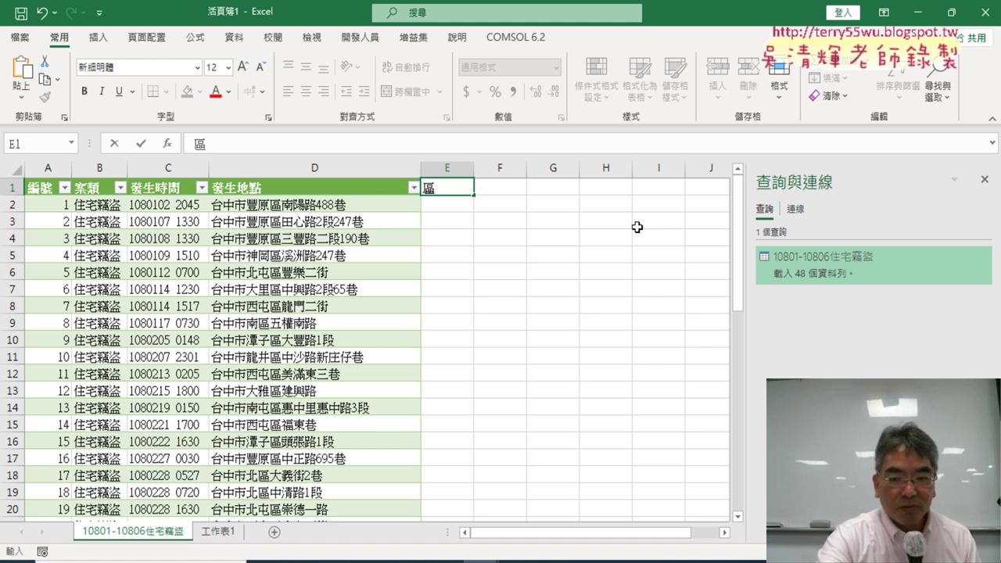
{"action": "key", "text": "Return"}
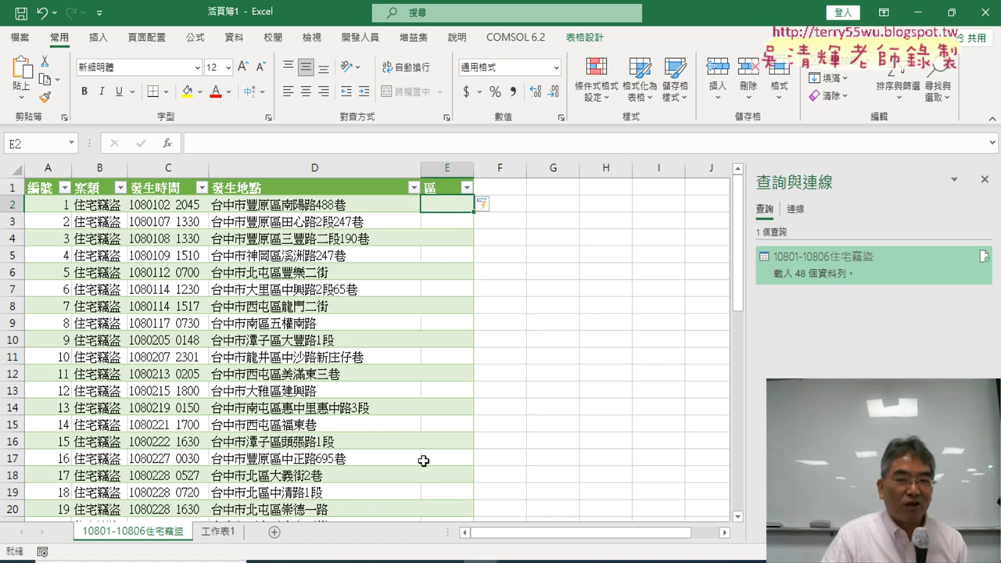
{"action": "left_click", "coordinate": [186, 144]}
{"action": "left_click", "coordinate": [172, 145]}
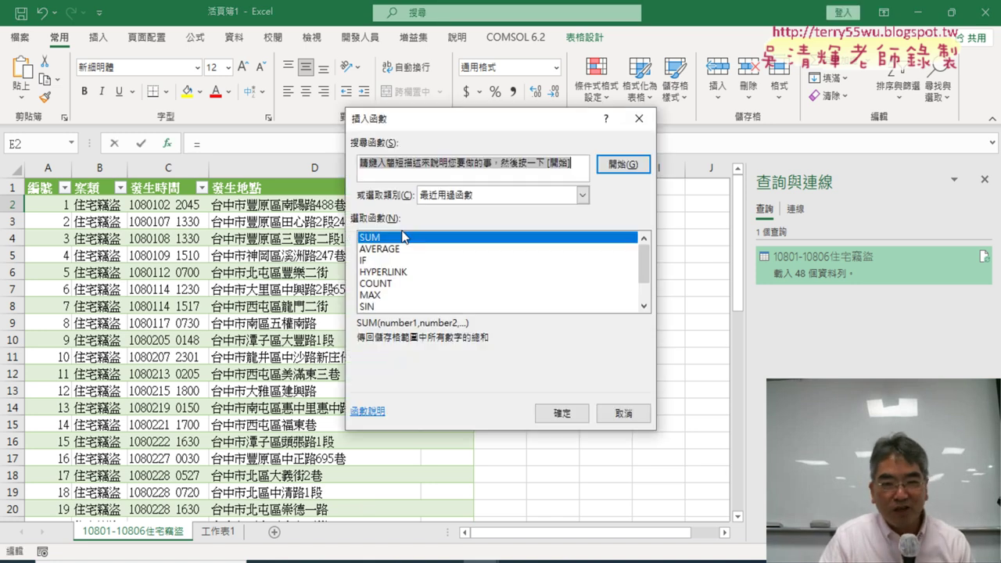
{"action": "left_click", "coordinate": [522, 197]}
{"action": "left_click", "coordinate": [469, 311]}
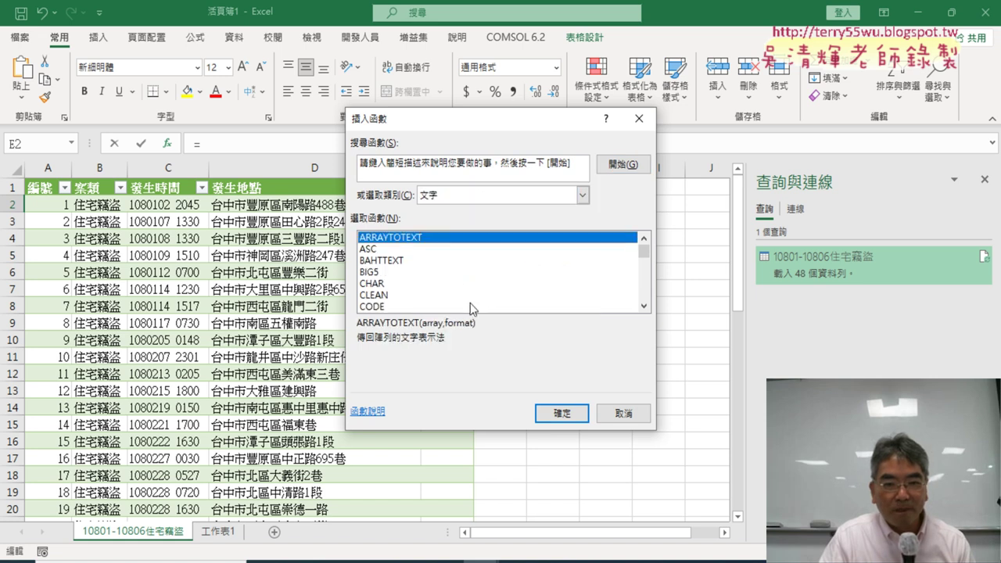
{"action": "scroll", "coordinate": [461, 293], "scroll_direction": "down", "scroll_amount": 1}
{"action": "scroll", "coordinate": [441, 290], "scroll_direction": "down", "scroll_amount": 2}
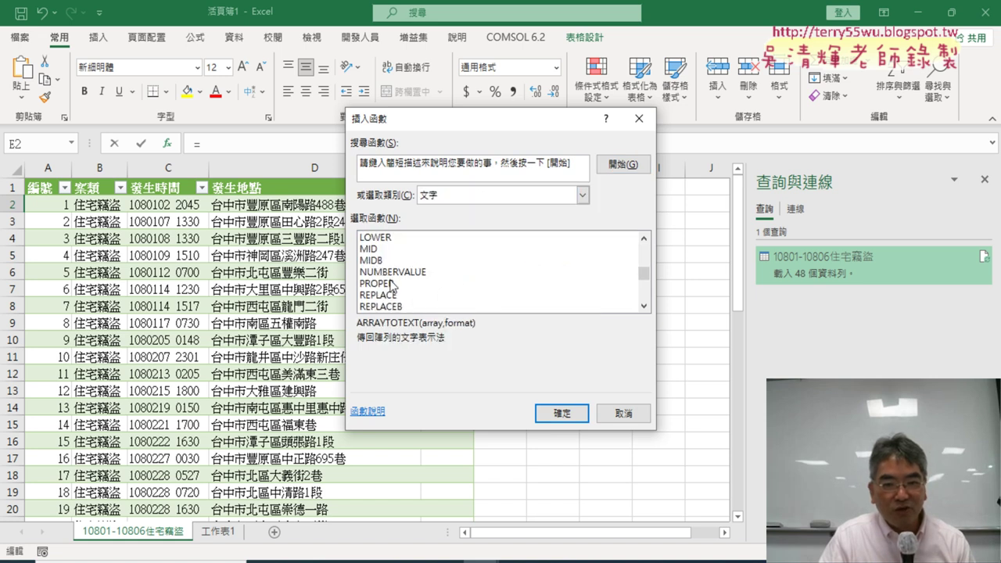
{"action": "double_click", "coordinate": [373, 249]}
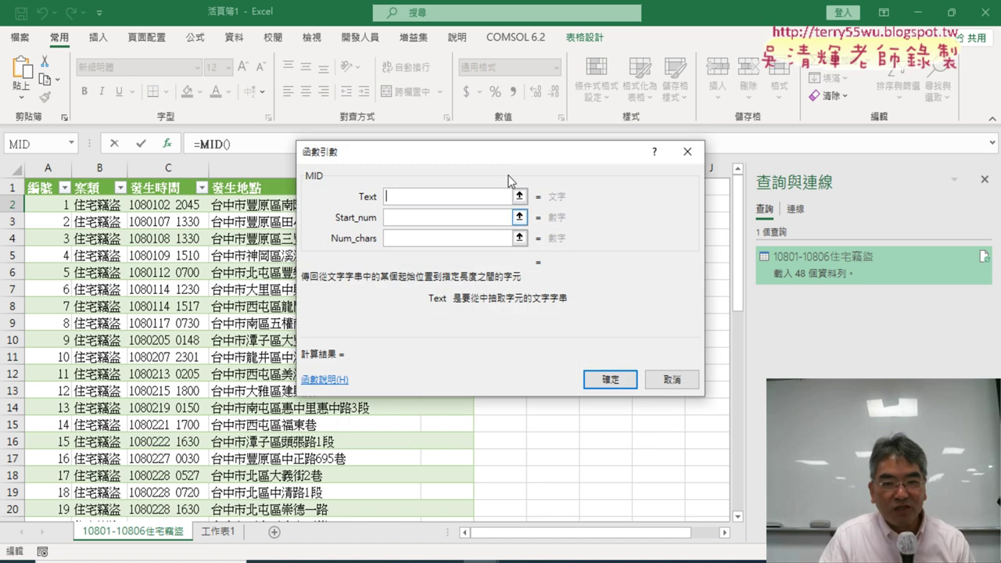
{"action": "left_click_drag", "start_coordinate": [504, 152], "coordinate": [679, 172]}
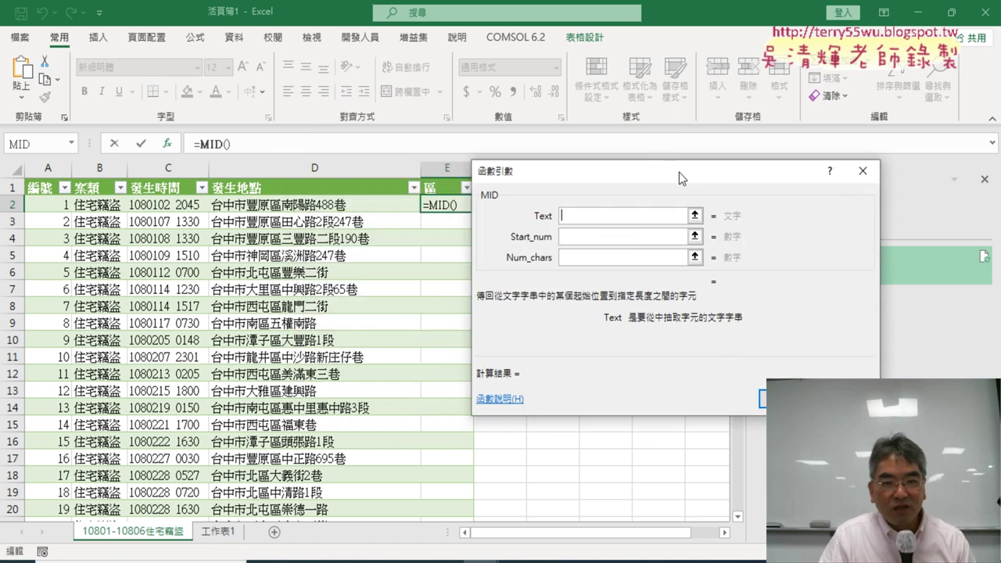
{"action": "left_click", "coordinate": [334, 205]}
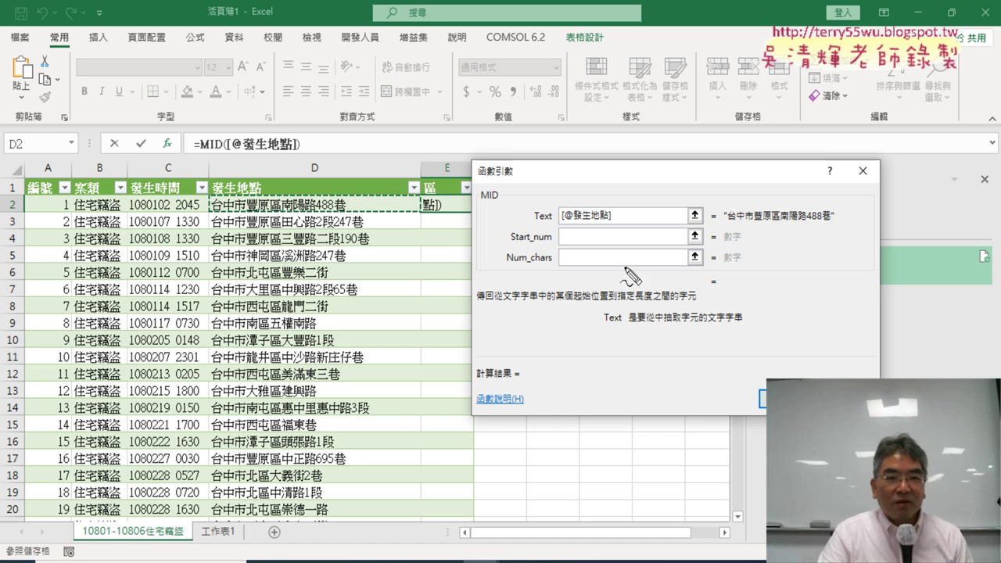
{"action": "mouse_move", "coordinate": [270, 222]}
{"action": "left_mouse_down"}
{"action": "mouse_move", "coordinate": [483, 210]}
{"action": "mouse_move", "coordinate": [532, 213]}
{"action": "mouse_move", "coordinate": [522, 232]}
{"action": "mouse_move", "coordinate": [612, 229]}
{"action": "left_mouse_up"}
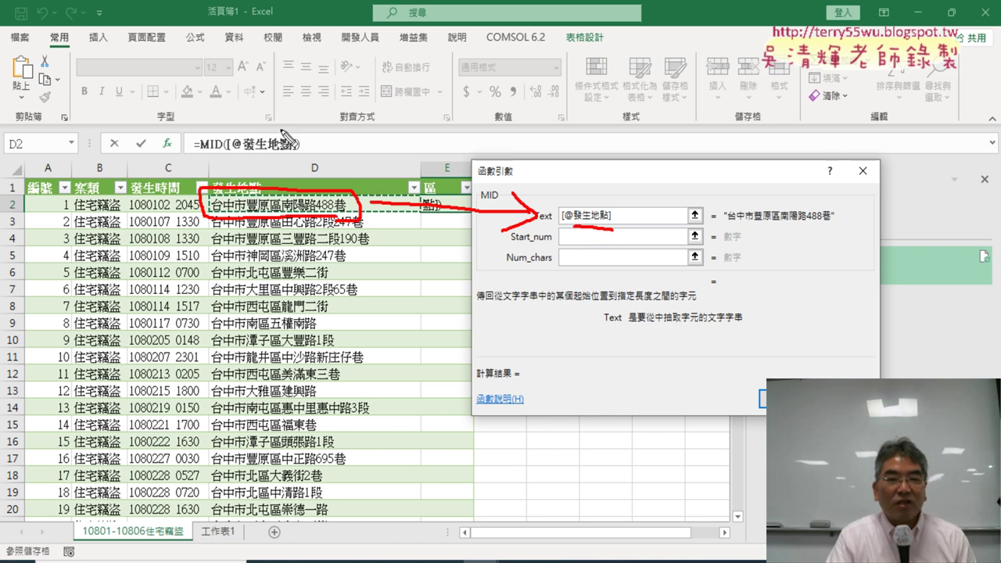
{"action": "mouse_move", "coordinate": [284, 118]}
{"action": "left_mouse_down"}
{"action": "mouse_move", "coordinate": [285, 180]}
{"action": "mouse_move", "coordinate": [312, 159]}
{"action": "left_mouse_up"}
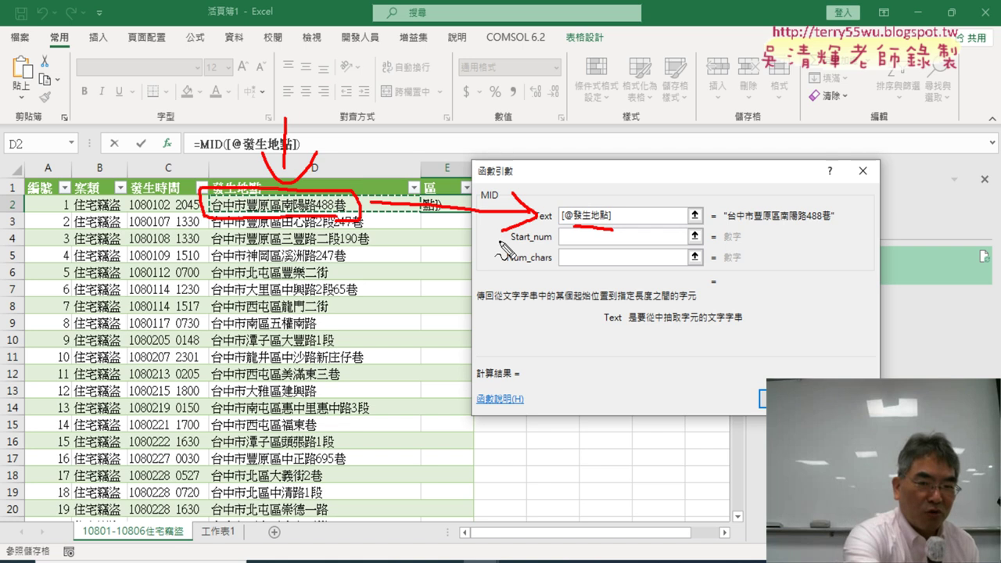
{"action": "key", "text": "Escape"}
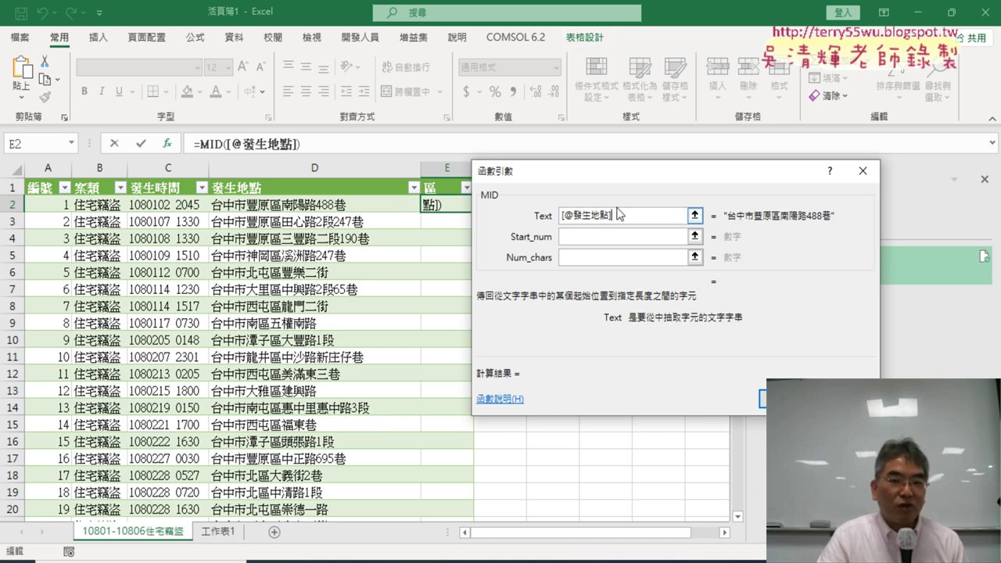
{"action": "double_click", "coordinate": [595, 219]}
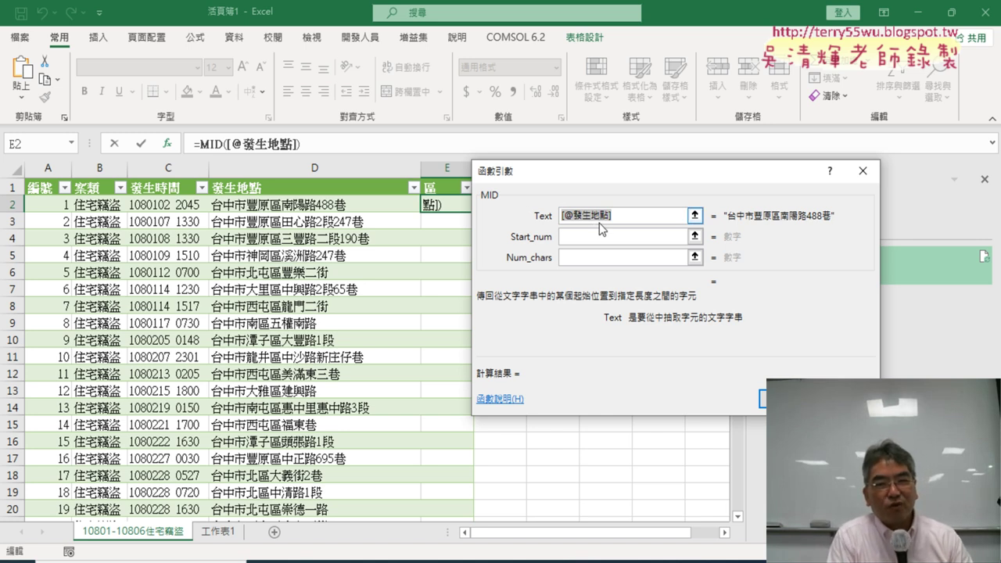
{"action": "left_click", "coordinate": [818, 279]}
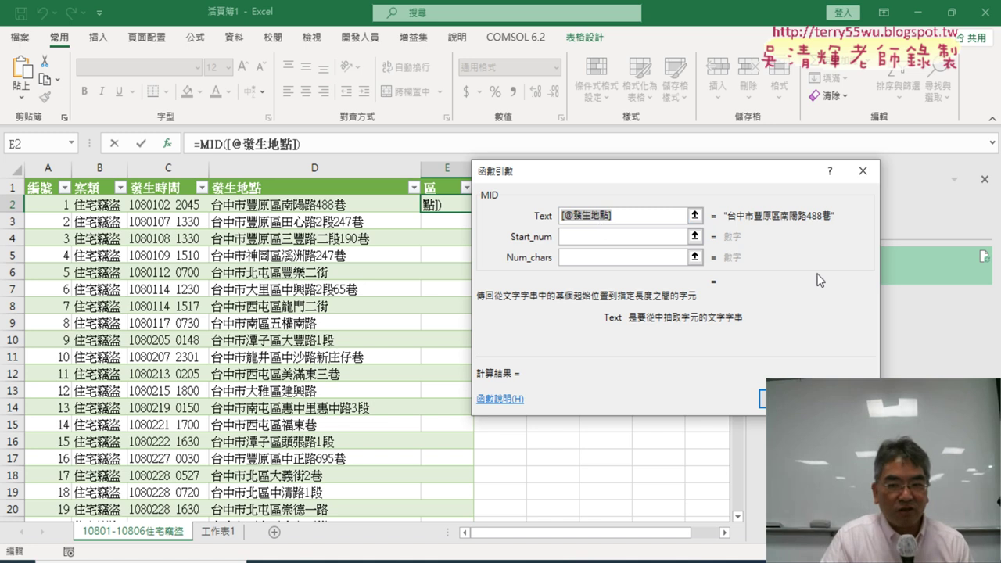
{"action": "key", "text": "Escape"}
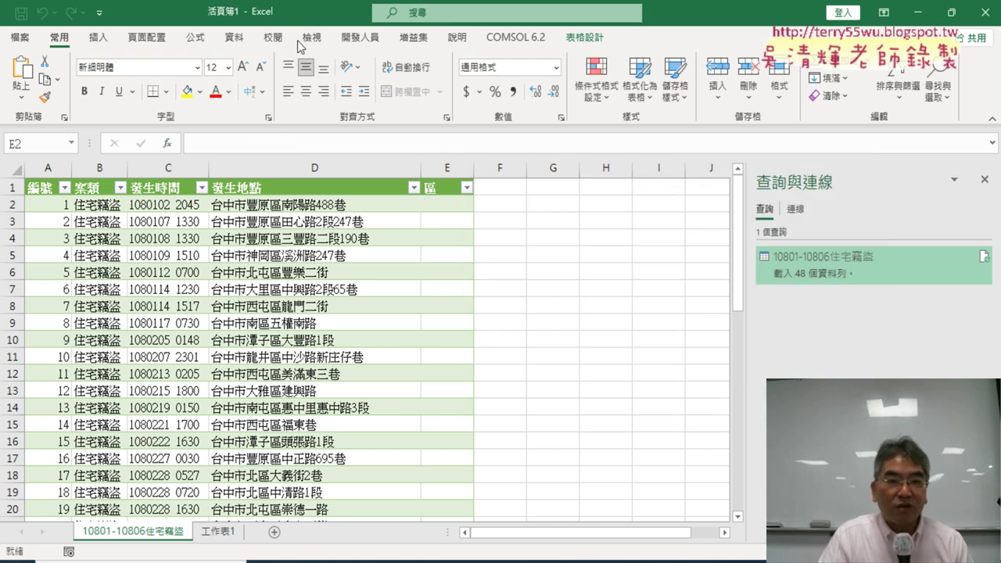
- Apply 清除 (Clear) from the 表格設計 Table Styles gallery to remove the green style
{"action": "left_click", "coordinate": [237, 39]}
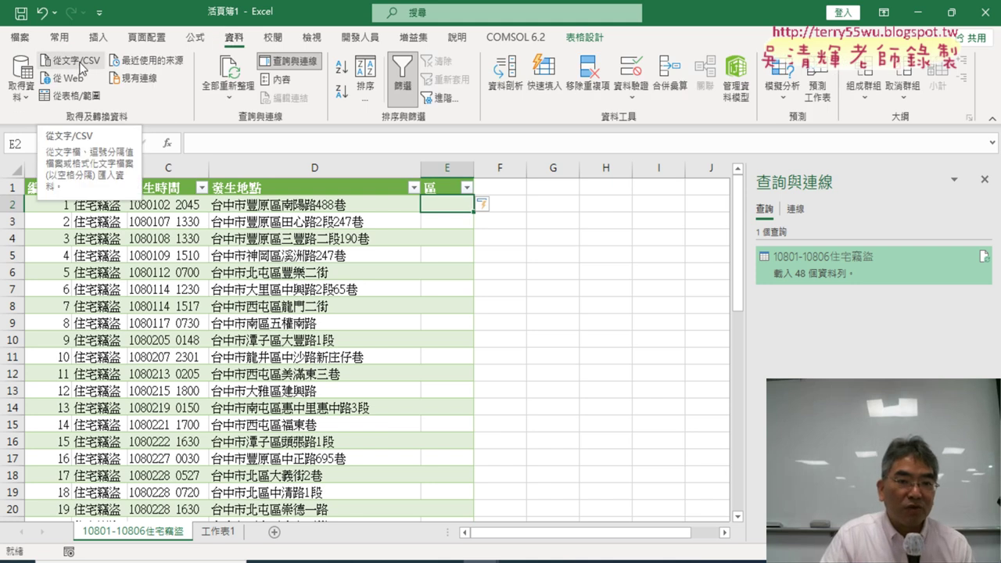
{"action": "left_click", "coordinate": [592, 39]}
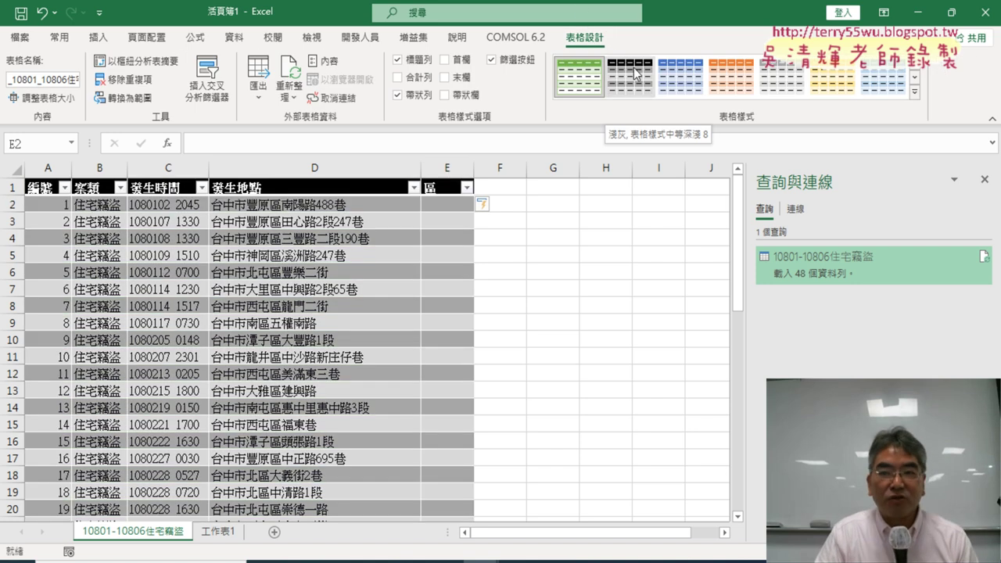
{"action": "left_click", "coordinate": [914, 94]}
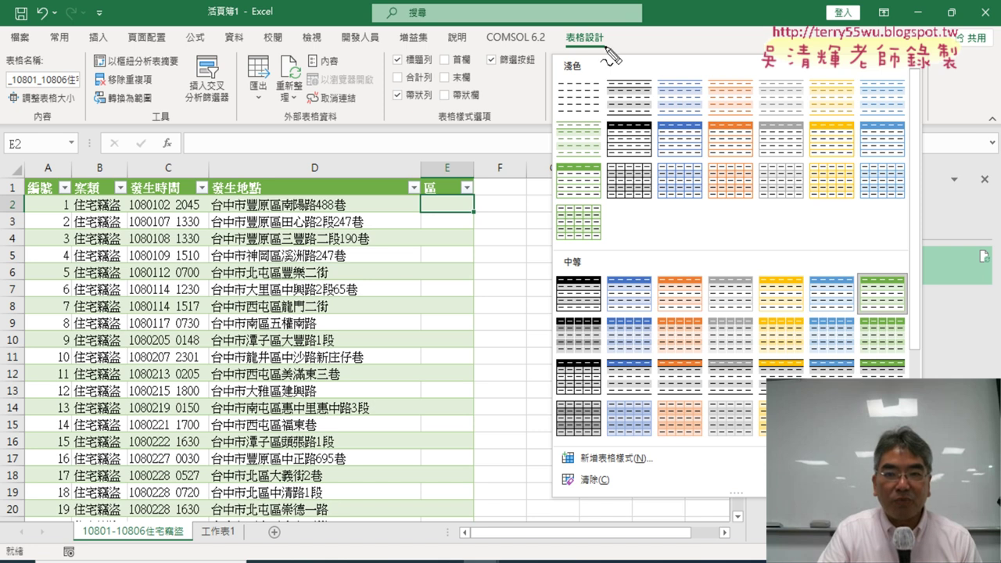
{"action": "left_click_drag", "start_coordinate": [602, 58], "coordinate": [620, 34]}
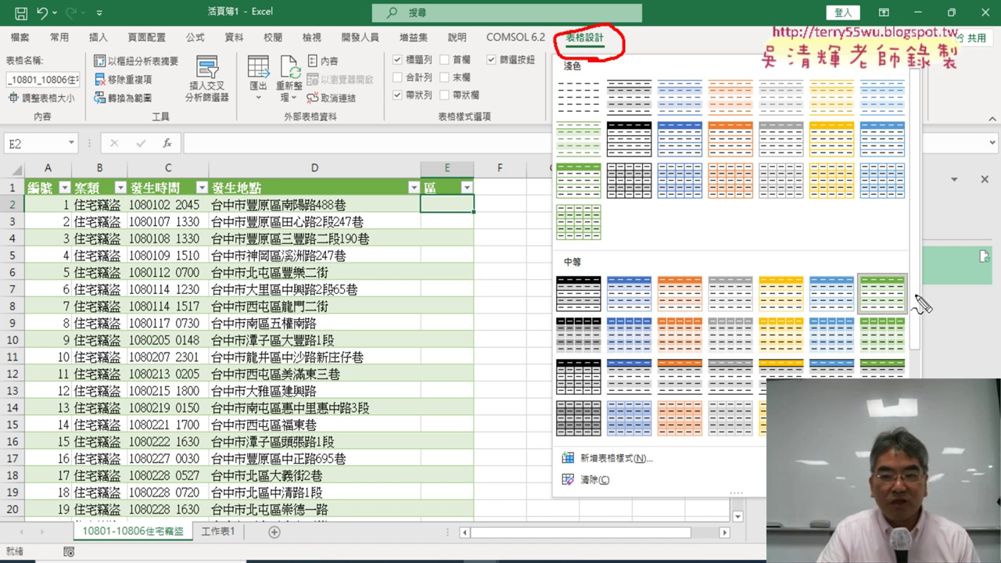
{"action": "left_click_drag", "start_coordinate": [577, 491], "coordinate": [537, 468]}
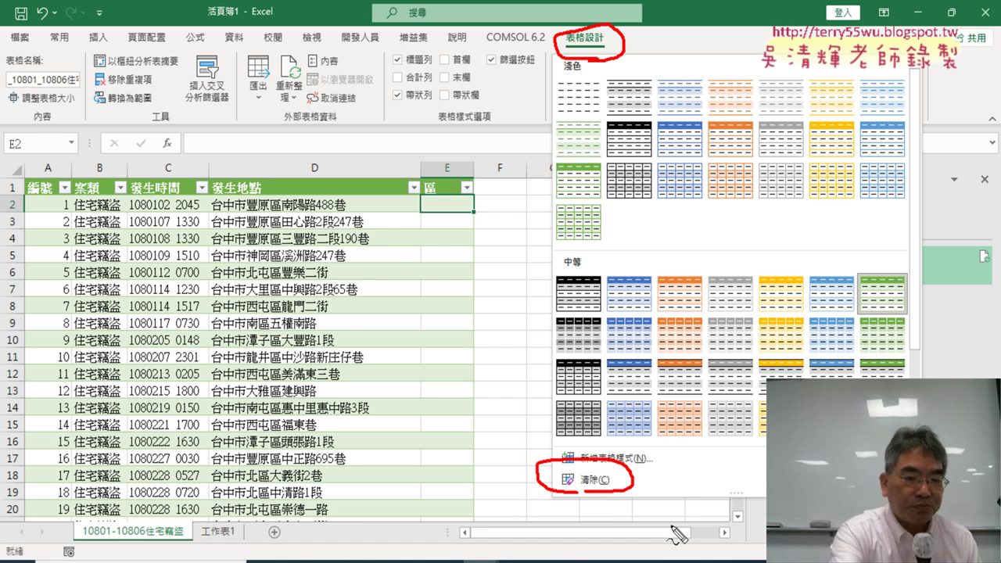
{"action": "key", "text": "Escape"}
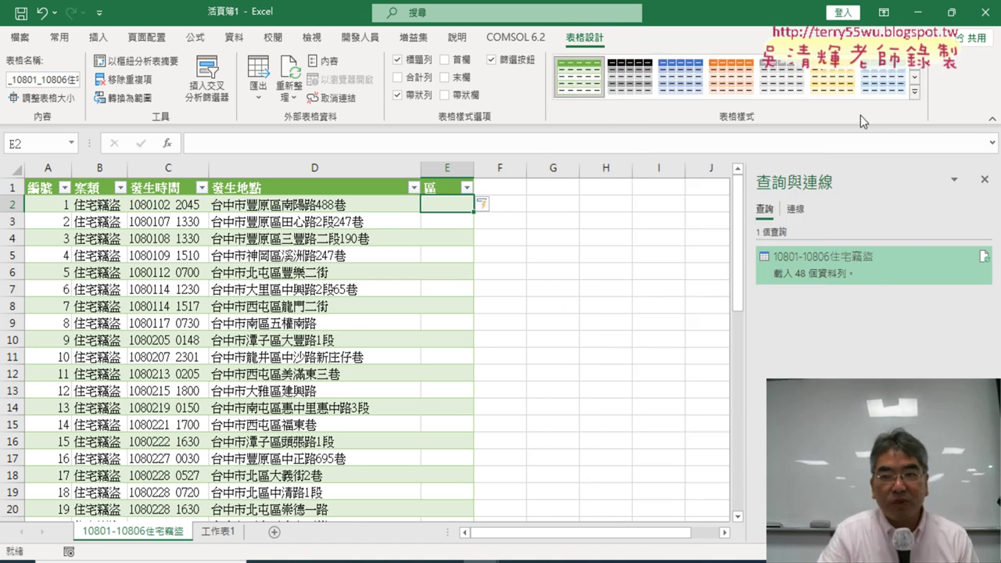
{"action": "left_click", "coordinate": [913, 96]}
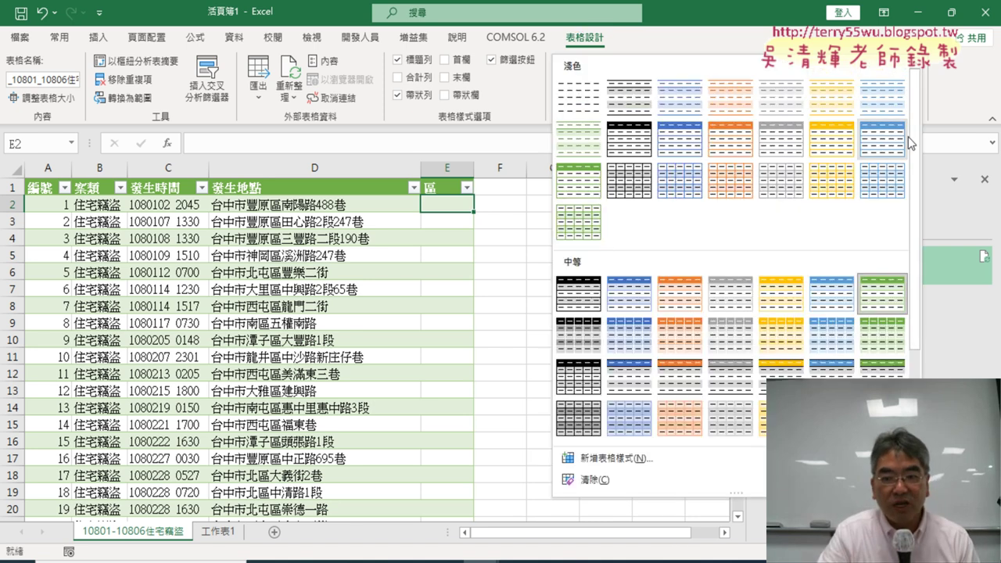
{"action": "left_click", "coordinate": [595, 484]}
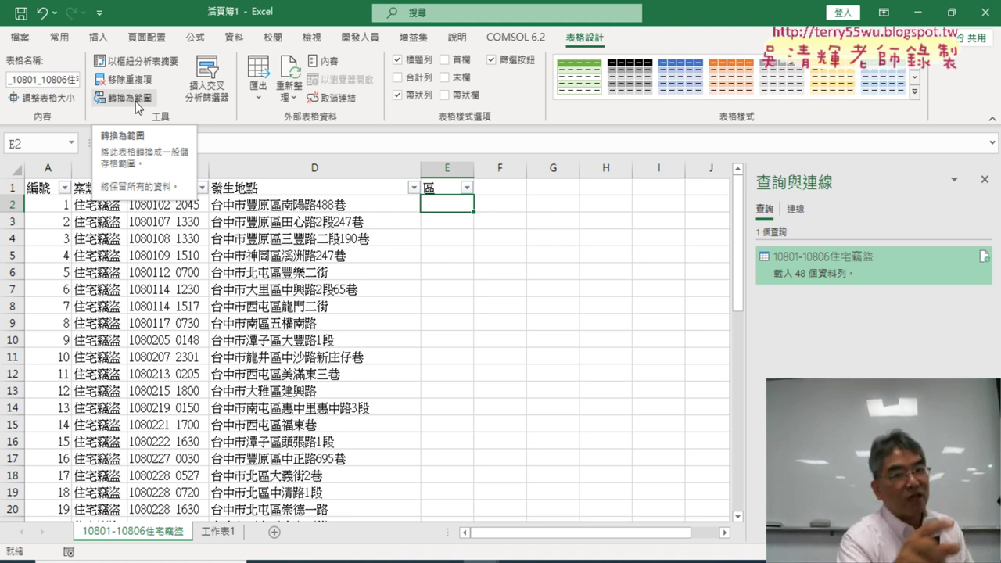
- Convert the burglary table to a normal range and confirm
{"action": "left_click", "coordinate": [138, 107]}
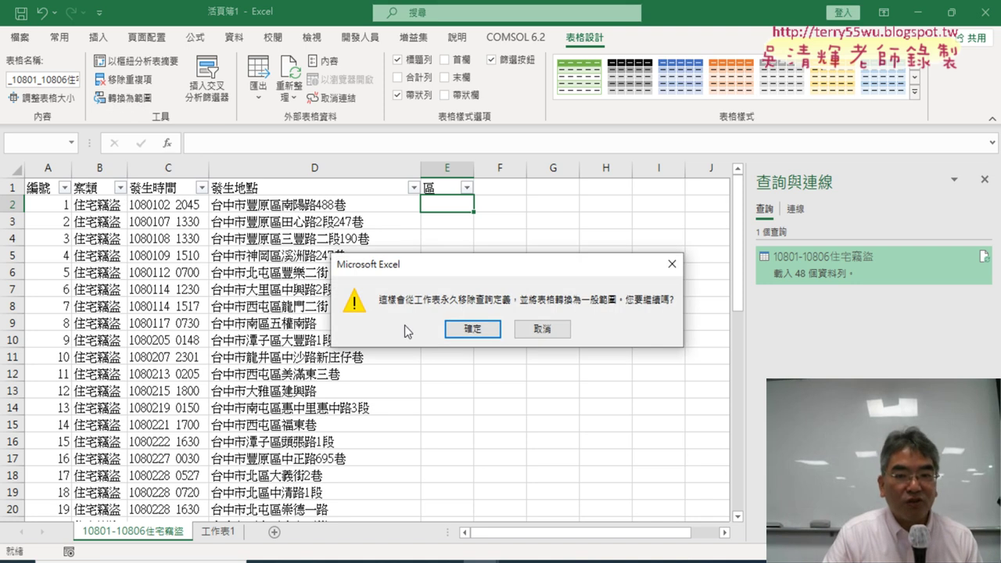
{"action": "left_click", "coordinate": [472, 328]}
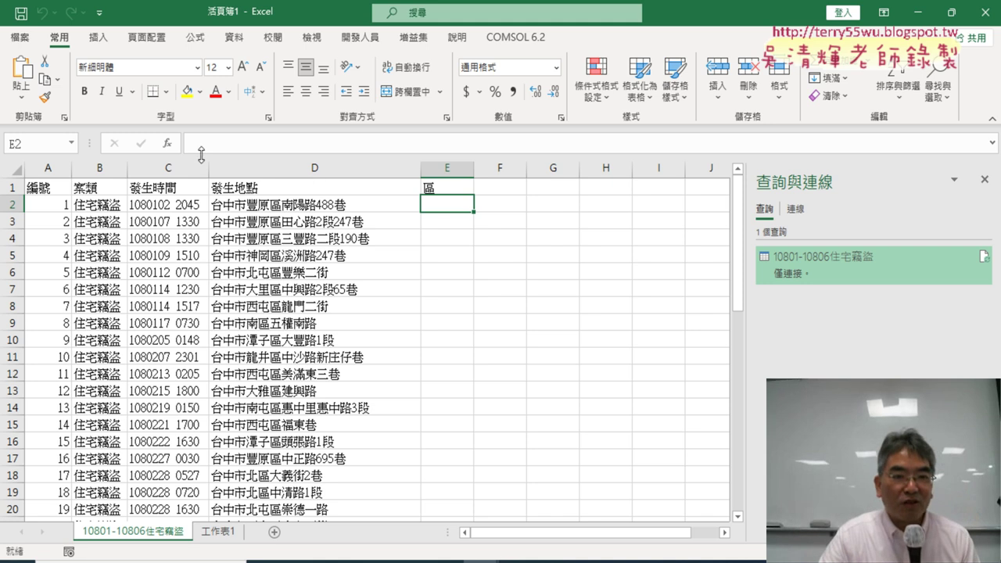
- Insert the MID function into cell E2 via the function picker
{"action": "left_click", "coordinate": [167, 143]}
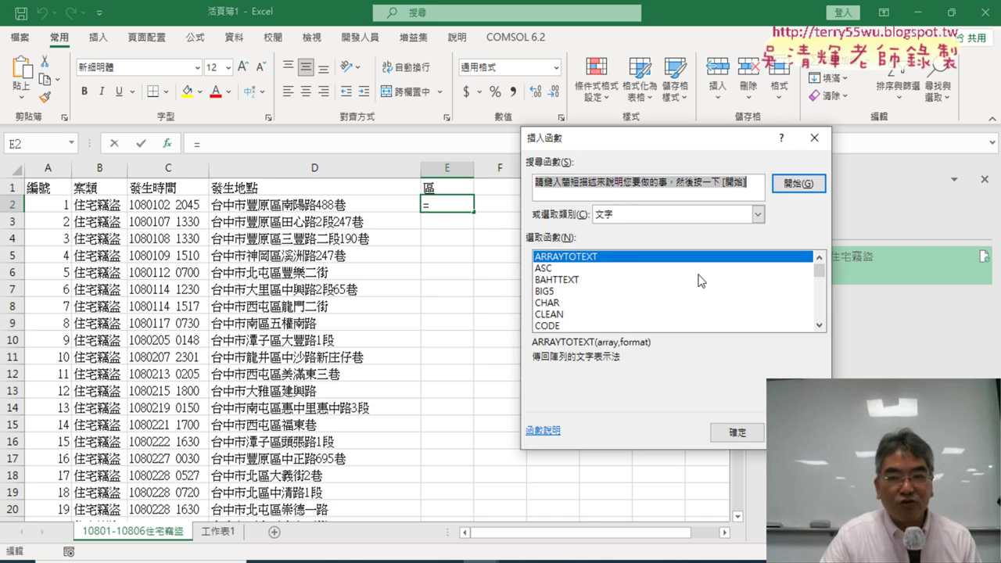
{"action": "left_click", "coordinate": [818, 325]}
{"action": "left_click", "coordinate": [819, 325]}
{"action": "left_click", "coordinate": [819, 325]}
{"action": "left_click", "coordinate": [819, 325]}
{"action": "left_click", "coordinate": [819, 326]}
{"action": "left_click", "coordinate": [819, 325]}
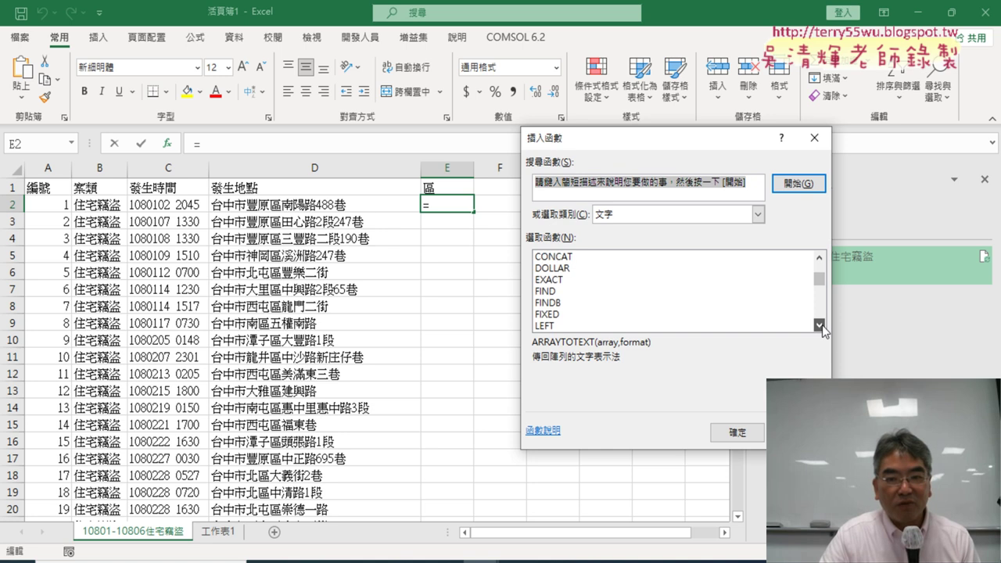
{"action": "scroll", "coordinate": [819, 326], "scroll_direction": "down", "scroll_amount": 3}
{"action": "scroll", "coordinate": [818, 326], "scroll_direction": "down", "scroll_amount": 3}
{"action": "scroll", "coordinate": [658, 313], "scroll_direction": "down", "scroll_amount": 2}
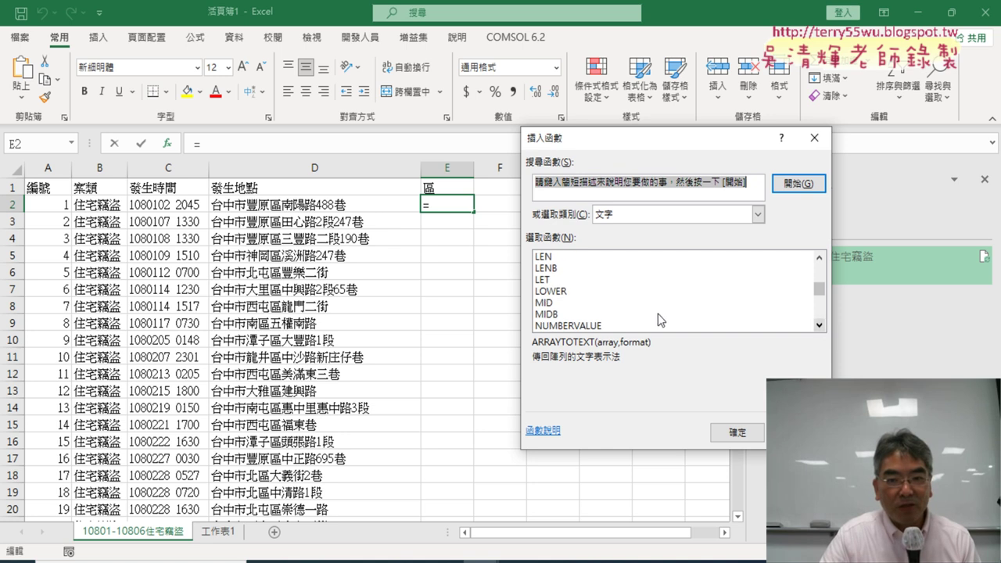
{"action": "double_click", "coordinate": [583, 302]}
- Set MID arguments Text D2, Start_num 4, Num_chars 3, then fill down to row 48
{"action": "left_click", "coordinate": [278, 204]}
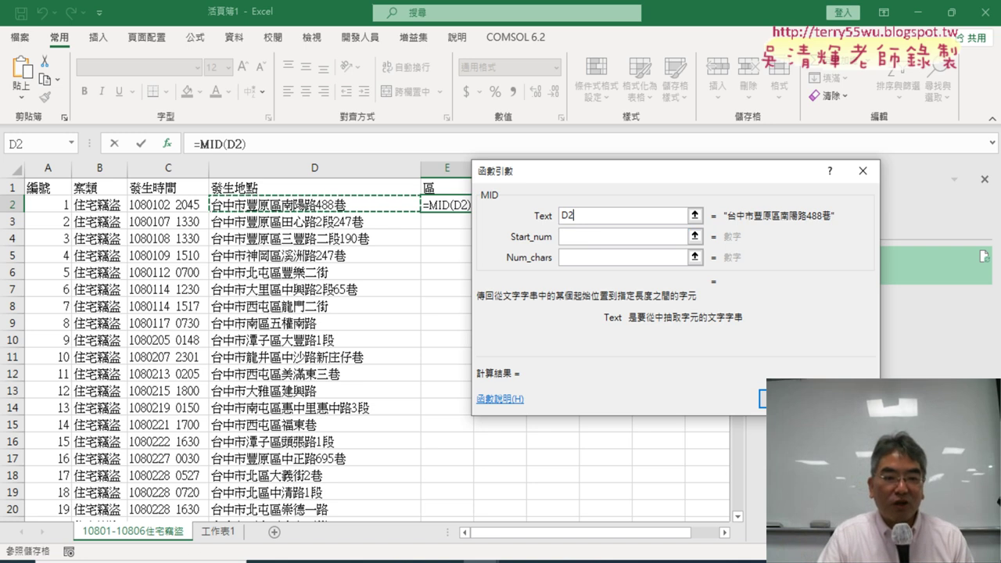
{"action": "left_click", "coordinate": [443, 67]}
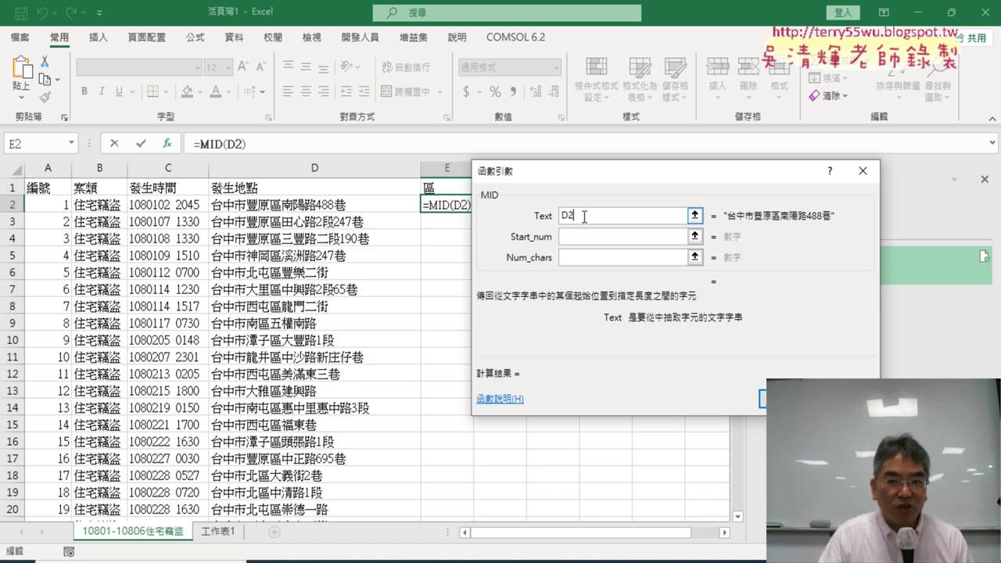
{"action": "key", "text": "Tab"}
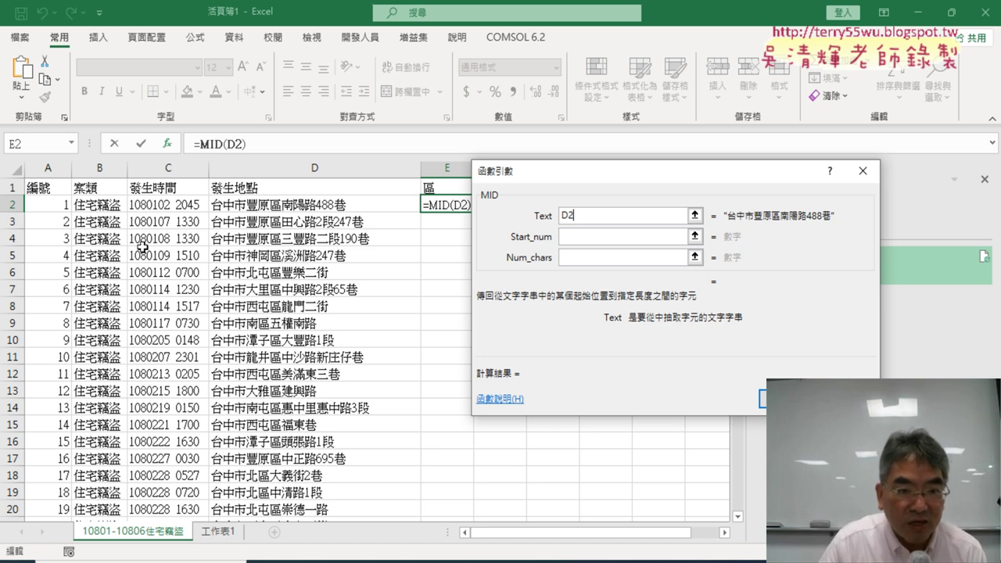
{"action": "left_click", "coordinate": [592, 237]}
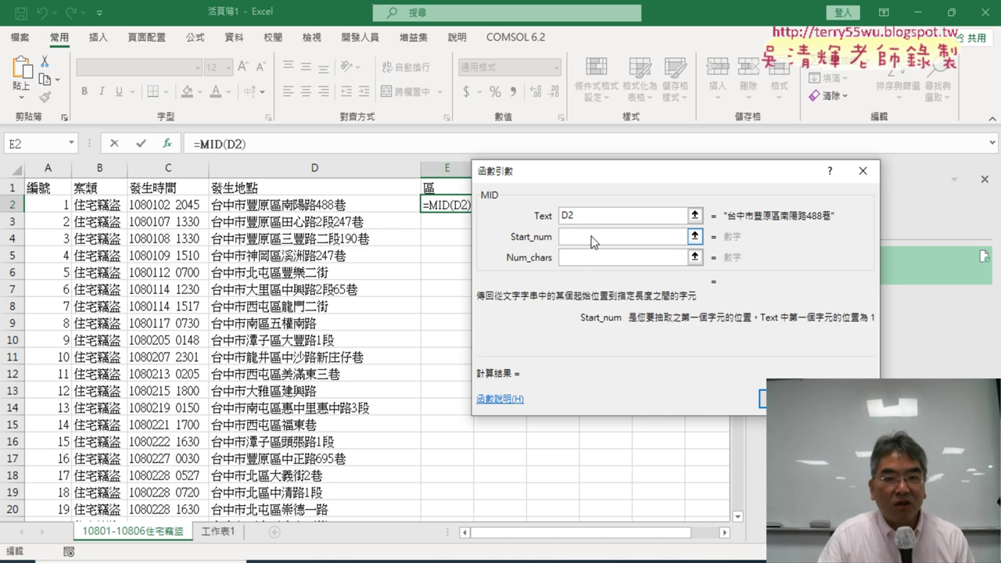
{"action": "left_click_drag", "start_coordinate": [635, 173], "coordinate": [719, 130]}
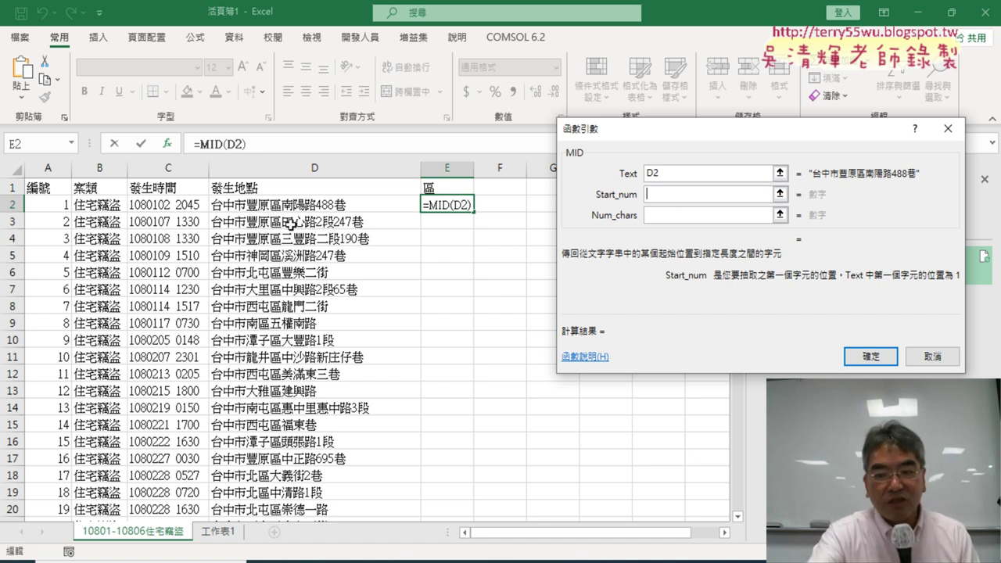
{"action": "type", "text": "4"}
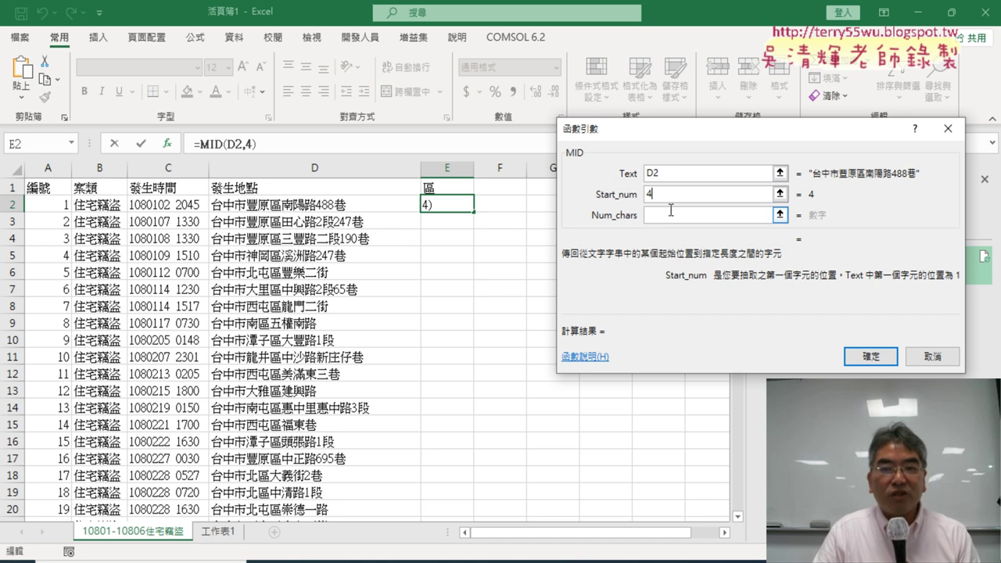
{"action": "key", "text": "Tab"}
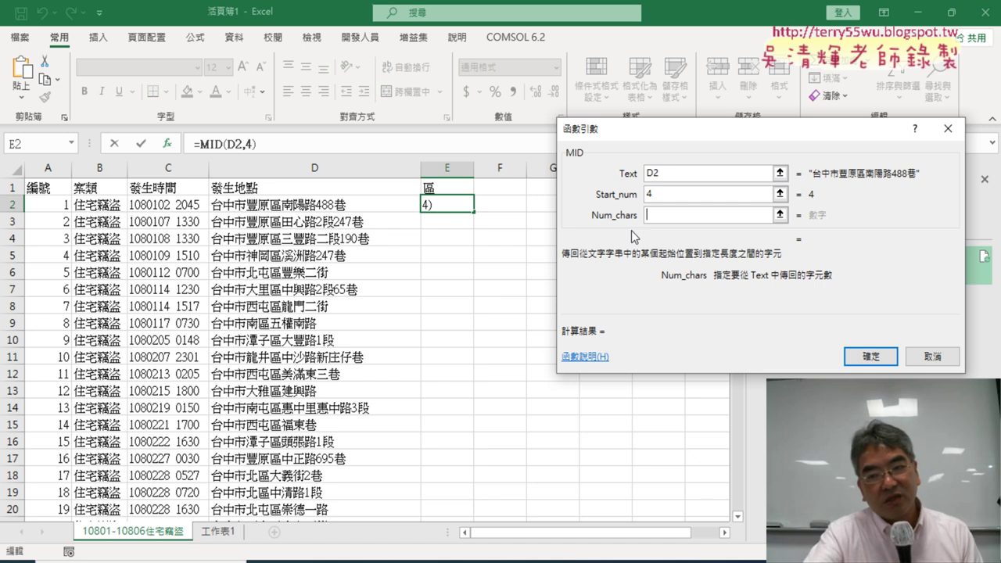
{"action": "type", "text": "2"}
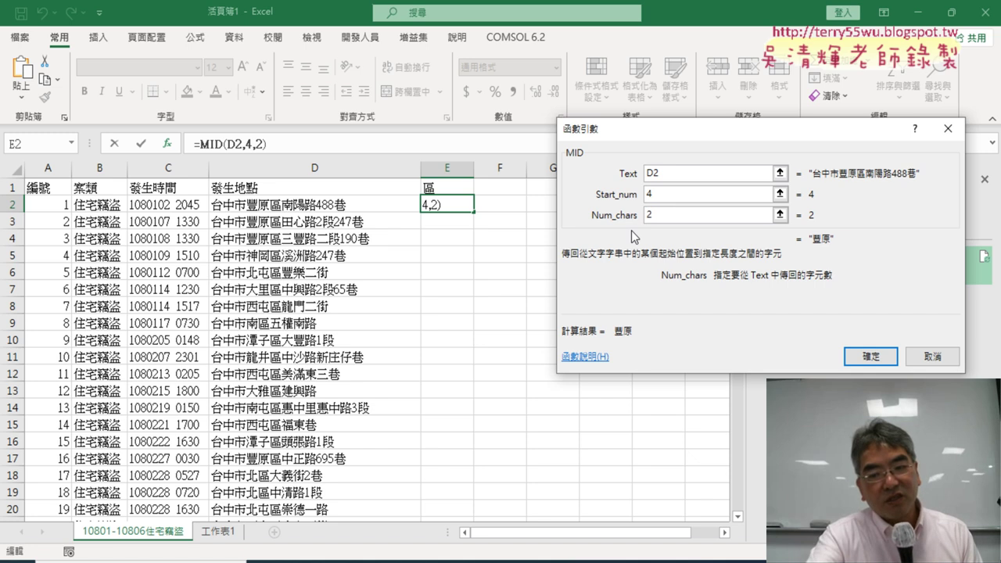
{"action": "key", "text": "BackSpace"}
{"action": "type", "text": "3"}
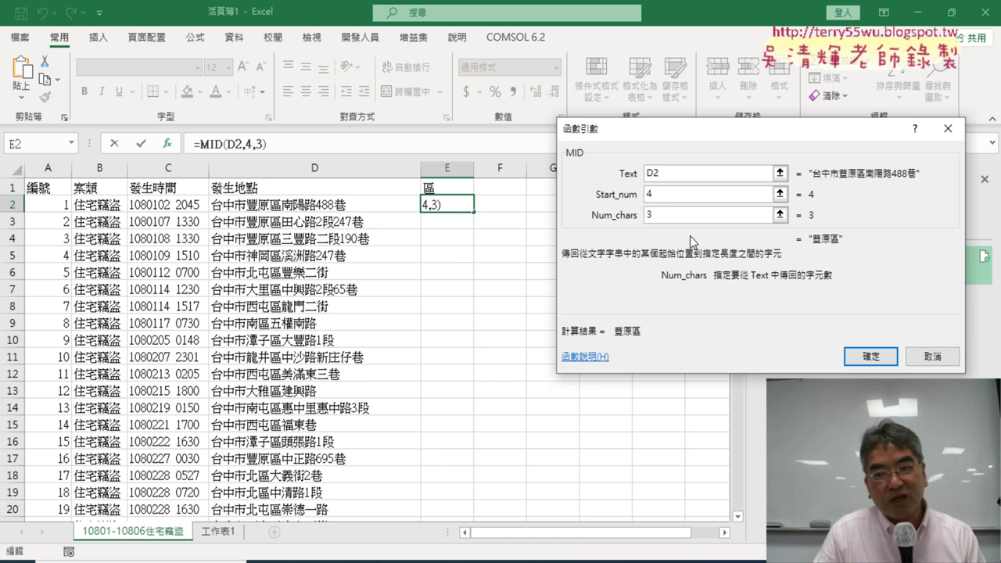
{"action": "left_click", "coordinate": [870, 355]}
{"action": "double_click", "coordinate": [473, 211]}
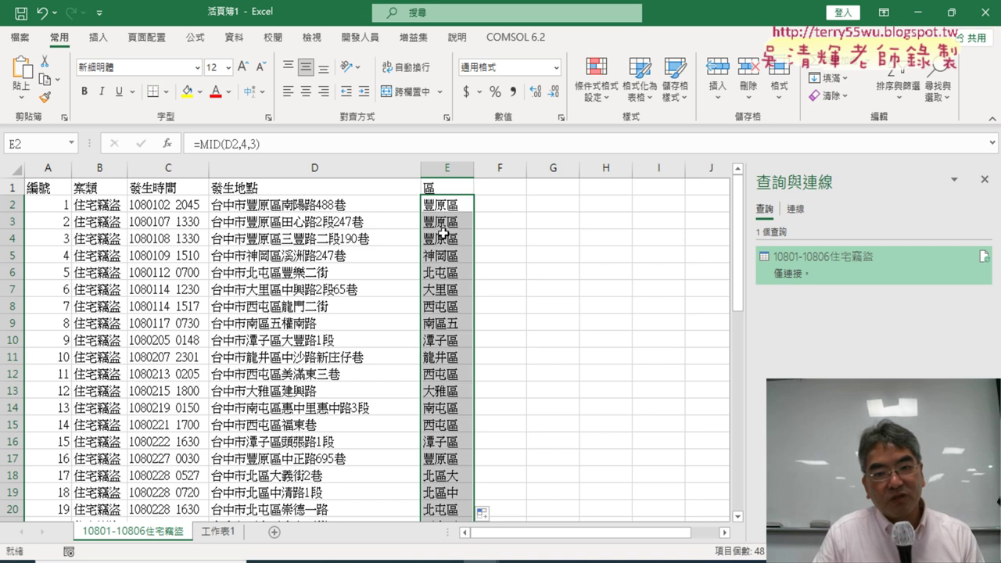
- Check the district results in E8, E9 and E19, then undo the fill below E2
{"action": "left_click", "coordinate": [455, 309]}
{"action": "left_click", "coordinate": [459, 325]}
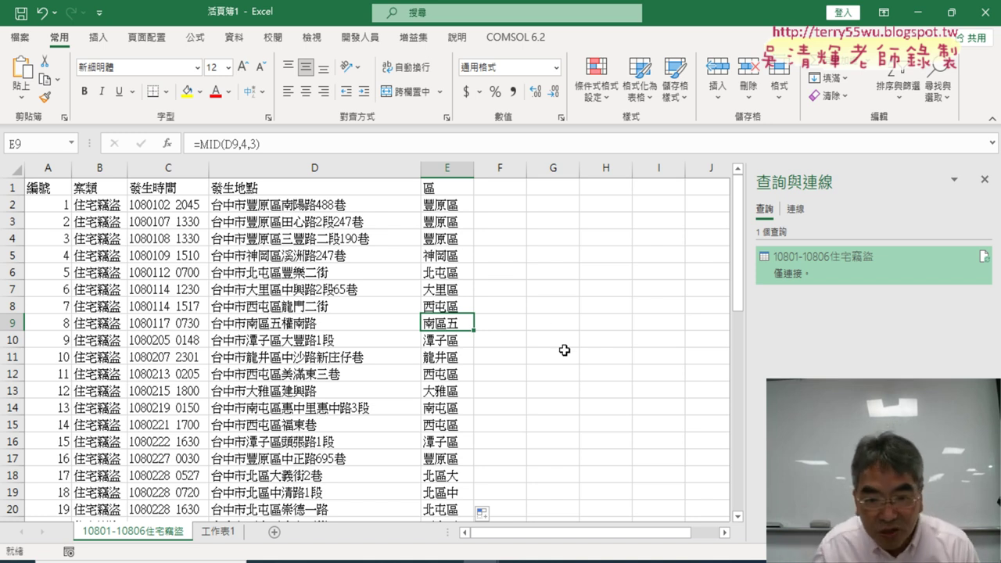
{"action": "scroll", "coordinate": [547, 359], "scroll_direction": "down", "scroll_amount": 1}
{"action": "scroll", "coordinate": [501, 379], "scroll_direction": "down", "scroll_amount": 1}
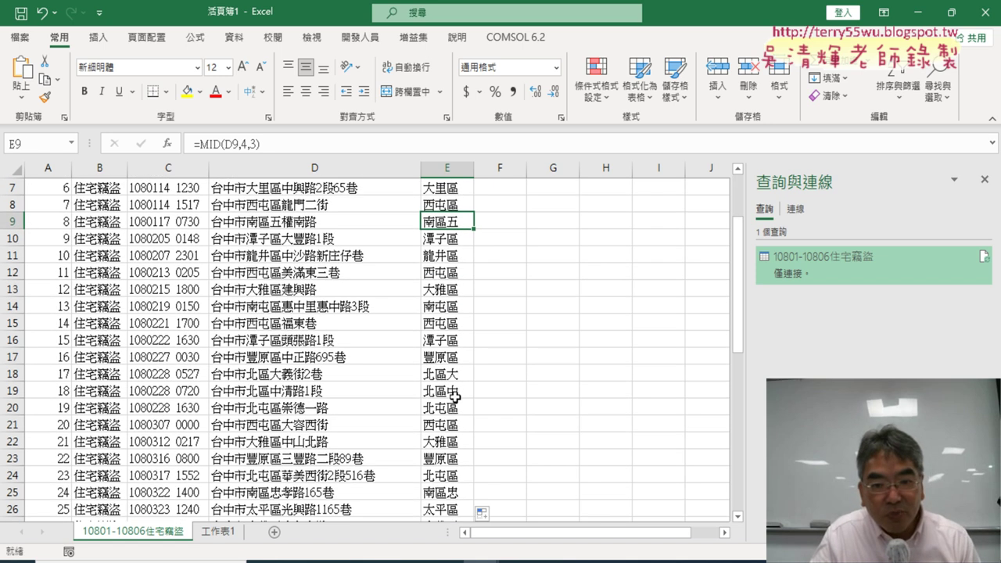
{"action": "left_click", "coordinate": [453, 397]}
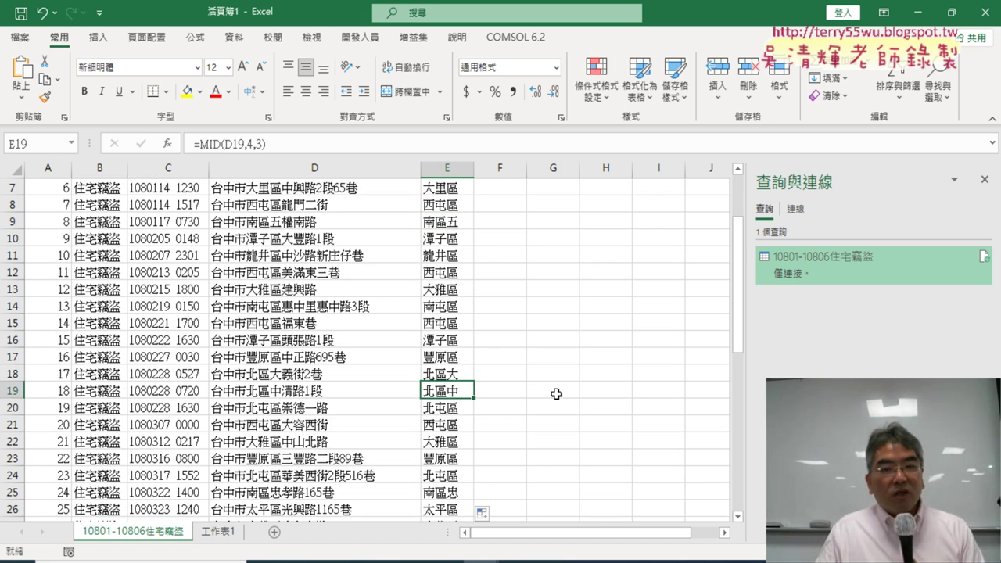
{"action": "key", "text": "ctrl+shift+Up"}
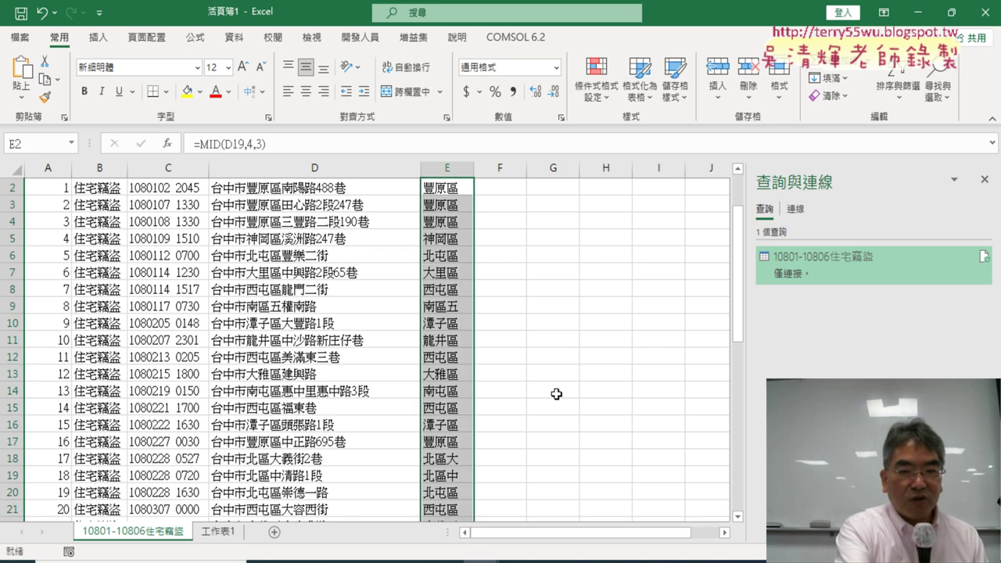
{"action": "key", "text": "ctrl+z"}
{"action": "scroll", "coordinate": [547, 383], "scroll_direction": "up", "scroll_amount": 1}
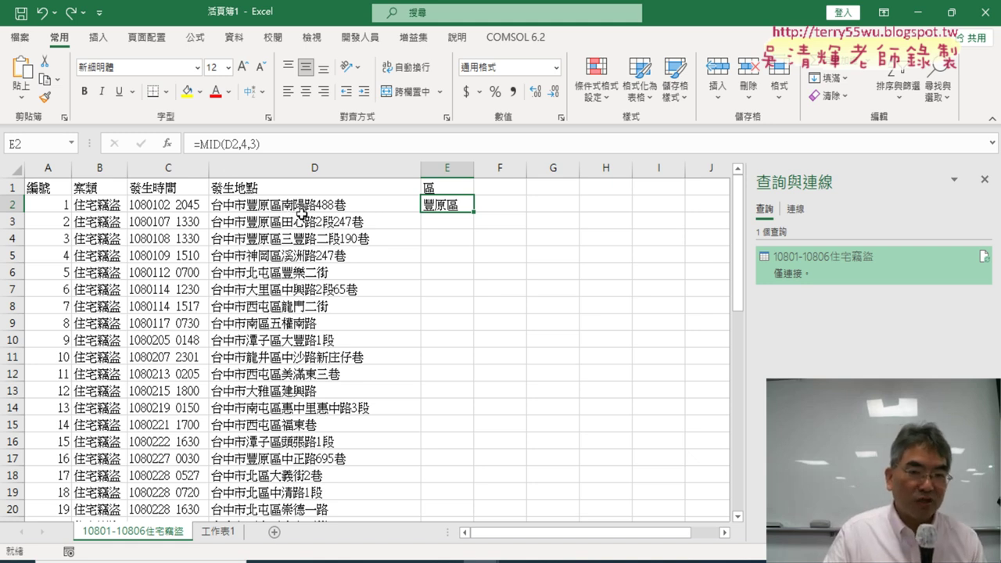
- Reopen E2's MID Function Arguments to review Text D2, Start_num 4, Num_chars 3
{"action": "left_click", "coordinate": [212, 144]}
{"action": "left_click", "coordinate": [166, 143]}
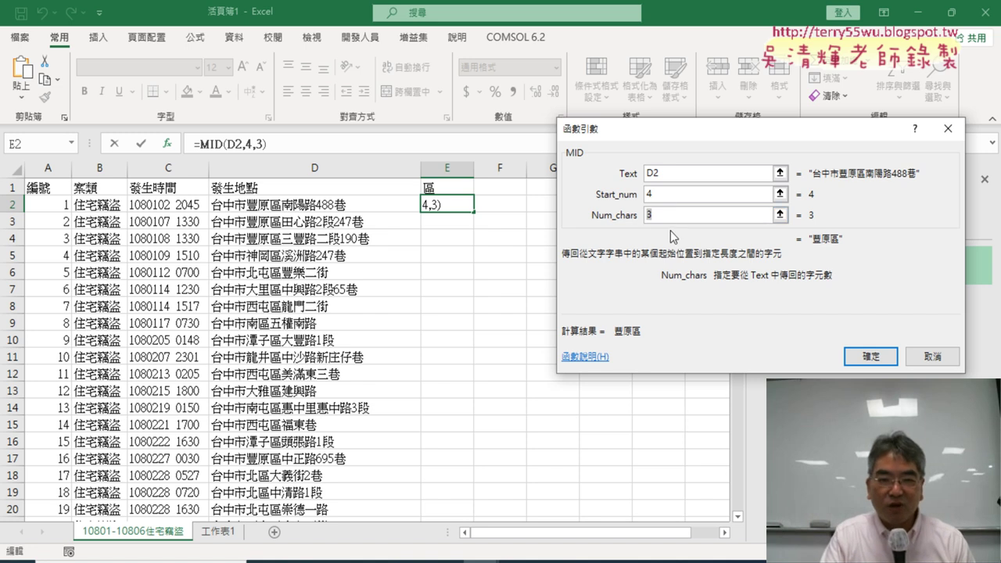
- Close the arguments dialog, delete E2's formula, and switch to the Data tab
{"action": "key", "text": "Return"}
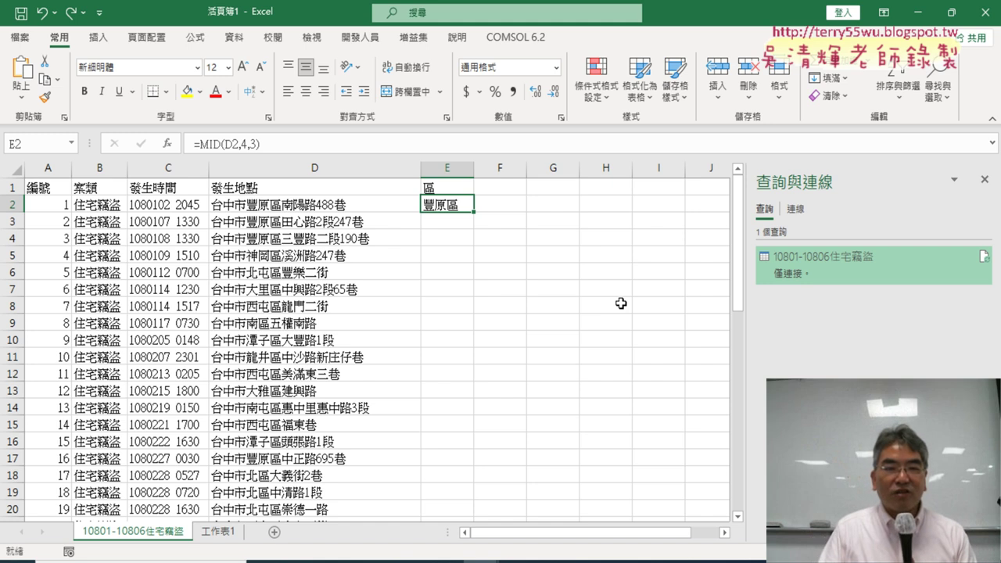
{"action": "key", "text": "Delete"}
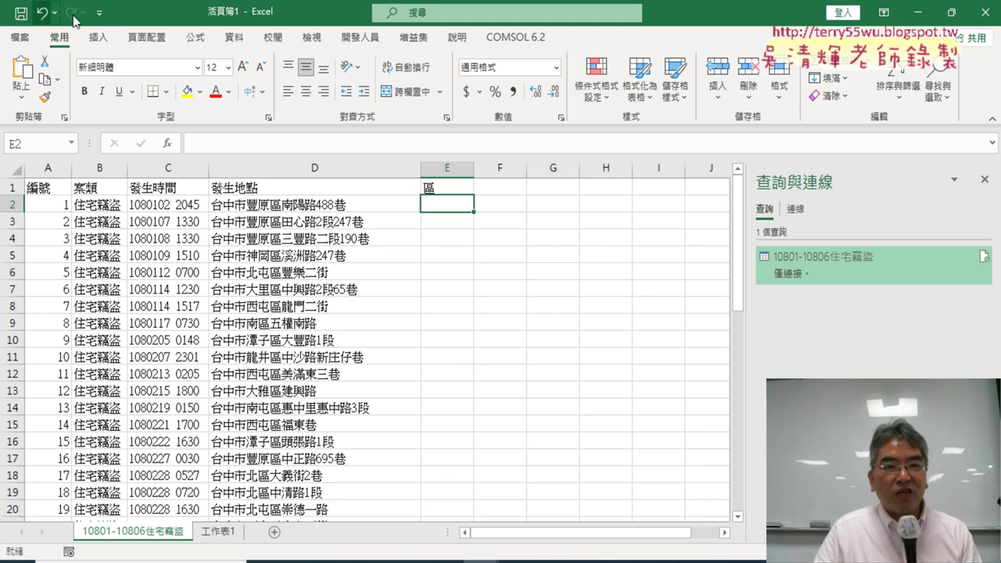
{"action": "left_click", "coordinate": [238, 40]}
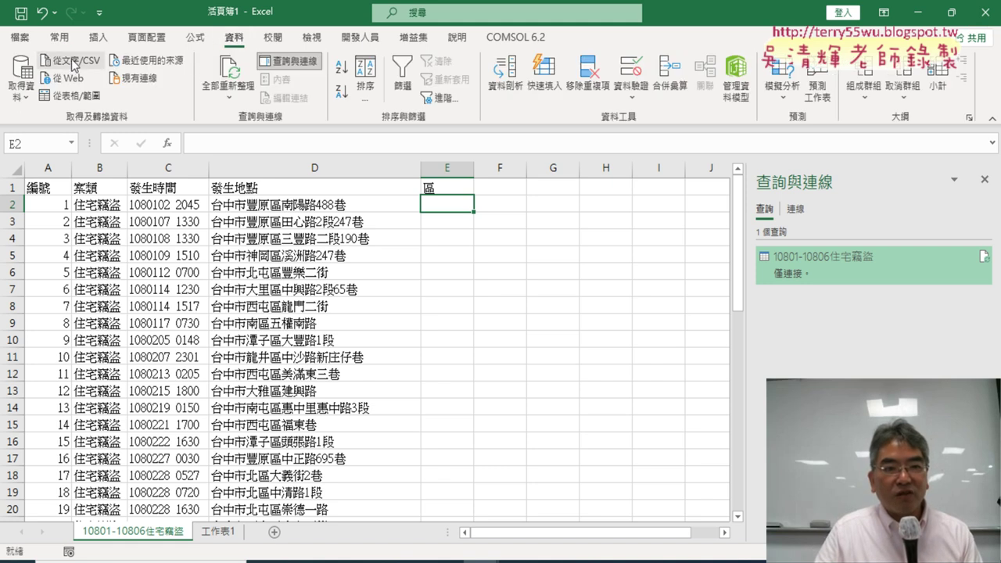